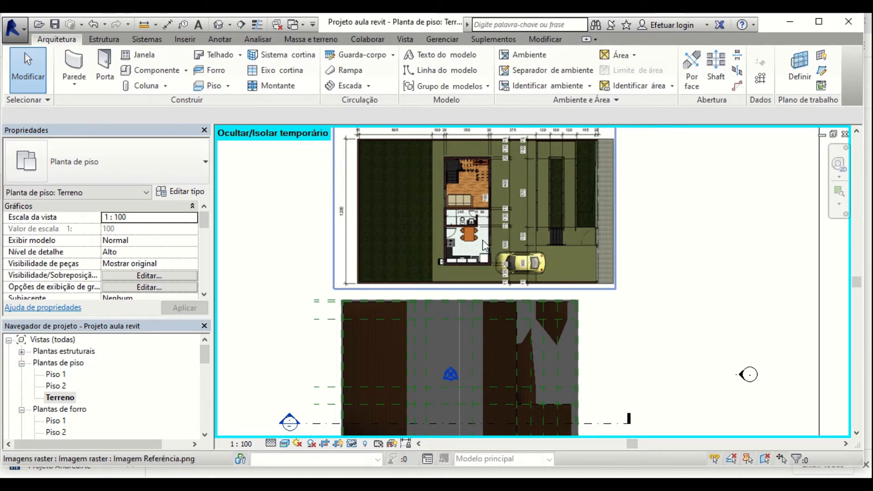
Copy the reference image from the Terreno plan and paste it aligned into the Piso 1 floor plan view.
left_click(390, 201)
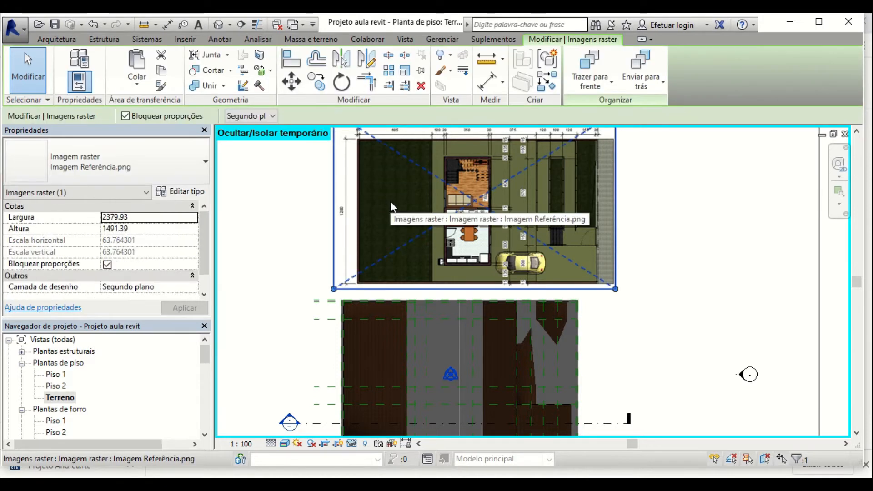
left_click(161, 72)
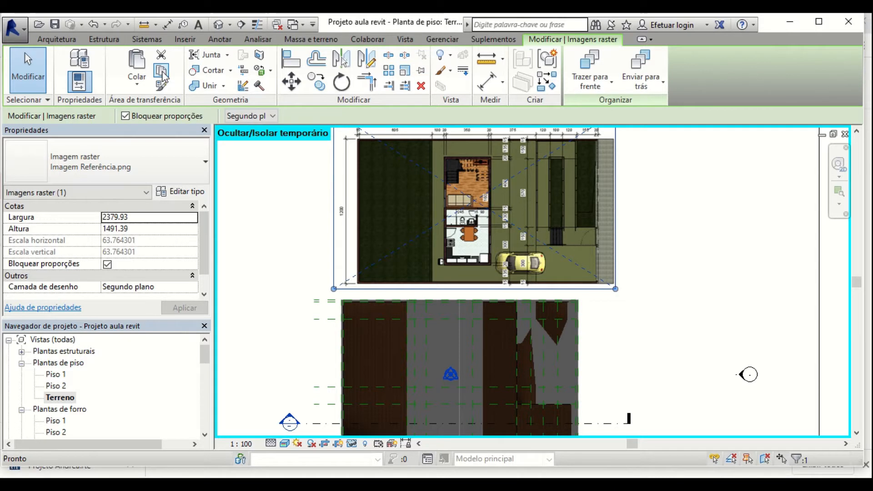
left_click(140, 86)
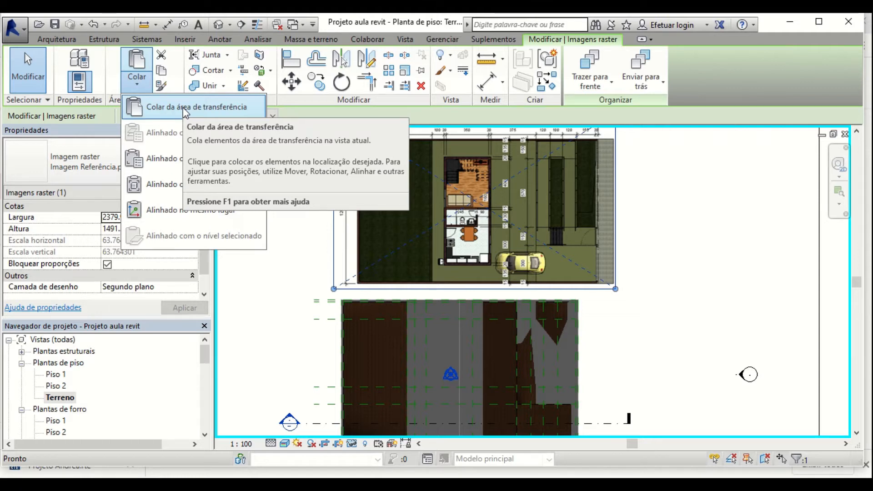
left_click(174, 157)
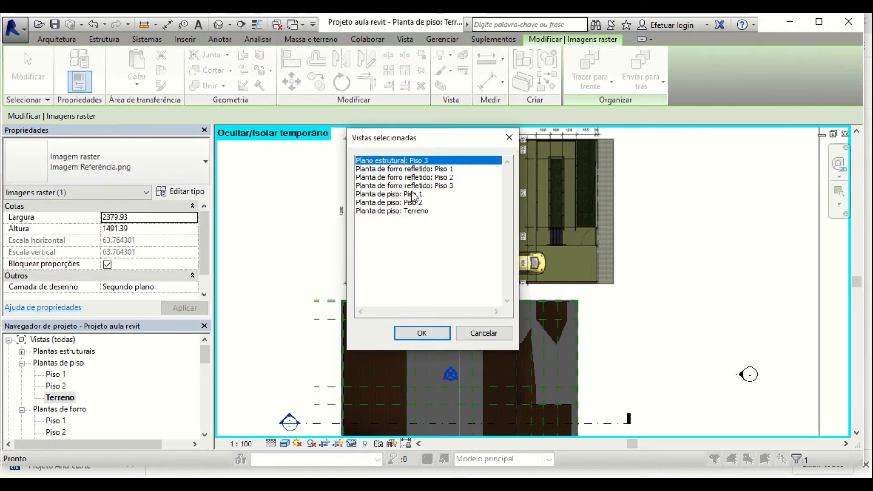
left_click(411, 195)
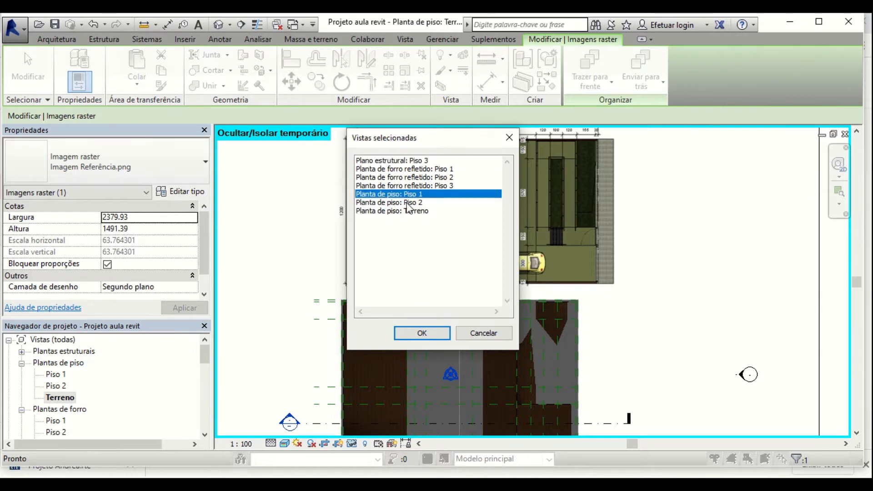
left_click(418, 334)
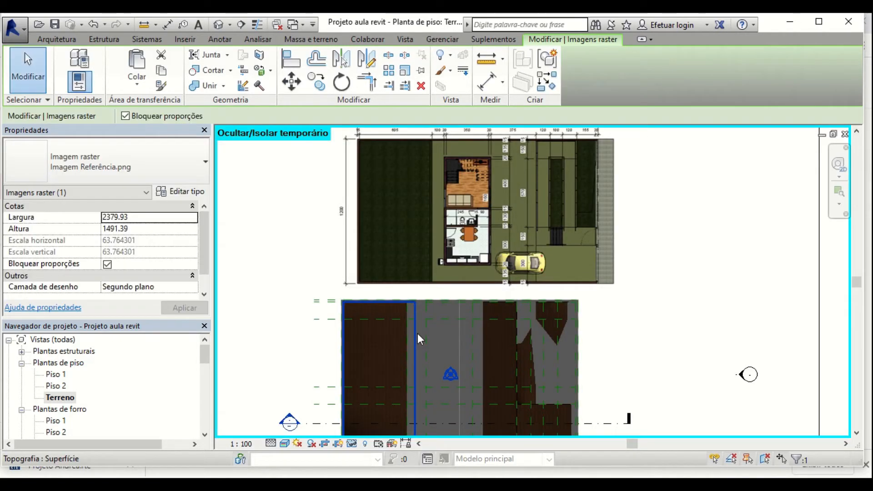
Open the Piso 1 floor plan and shift the pasted reference image left to line up above the reference plane grid.
double_click(57, 376)
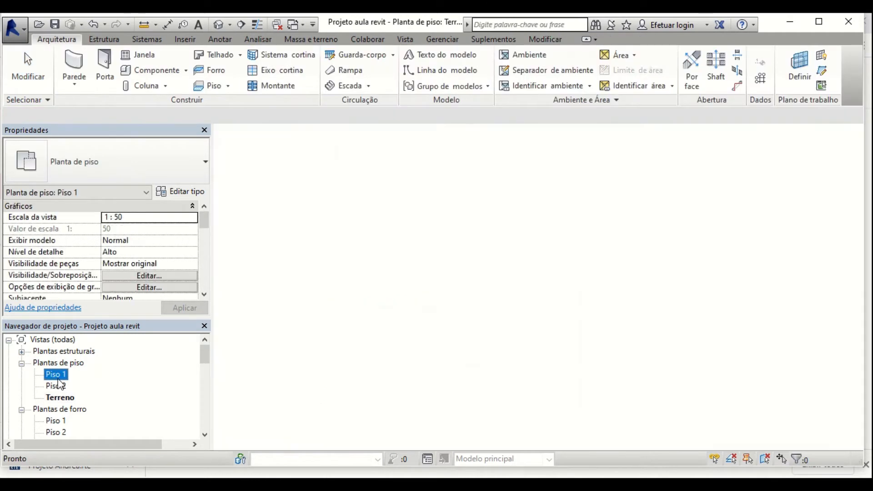
left_click(650, 255)
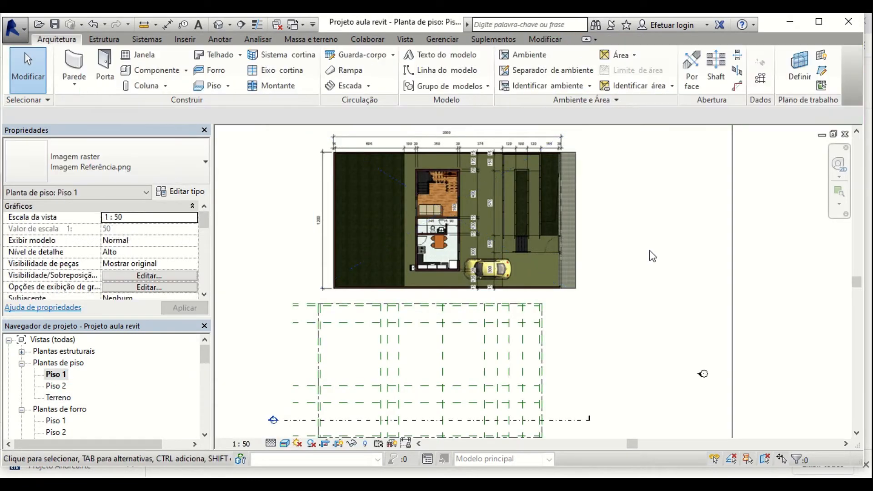
middle_click_drag(652, 291, 675, 306)
left_click_drag(596, 279, 560, 266)
left_click(634, 288)
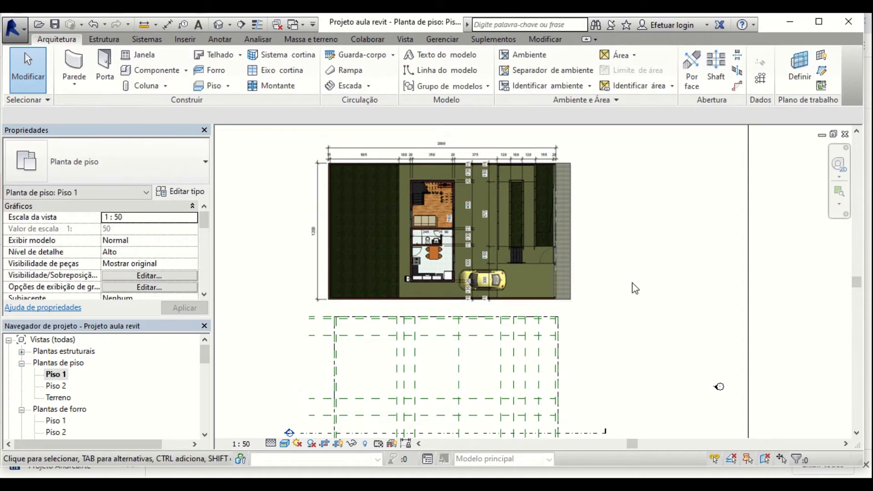
scroll(633, 288, "down", 2)
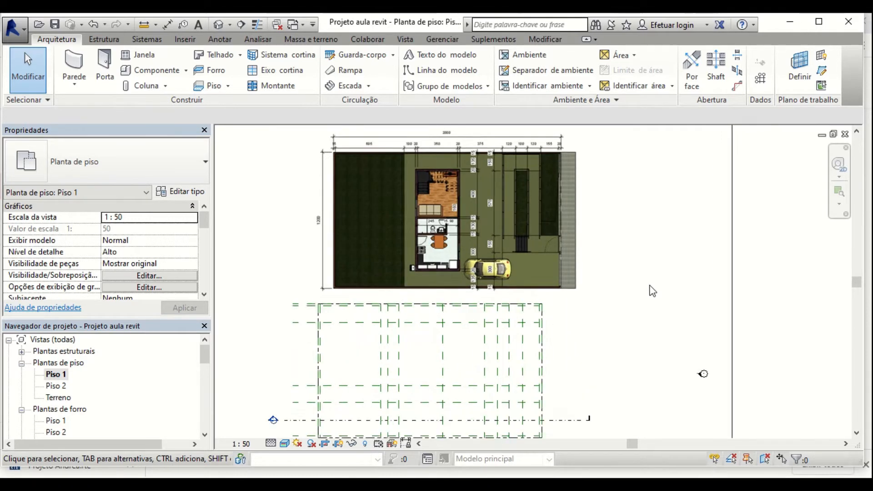
middle_click_drag(661, 296, 677, 309)
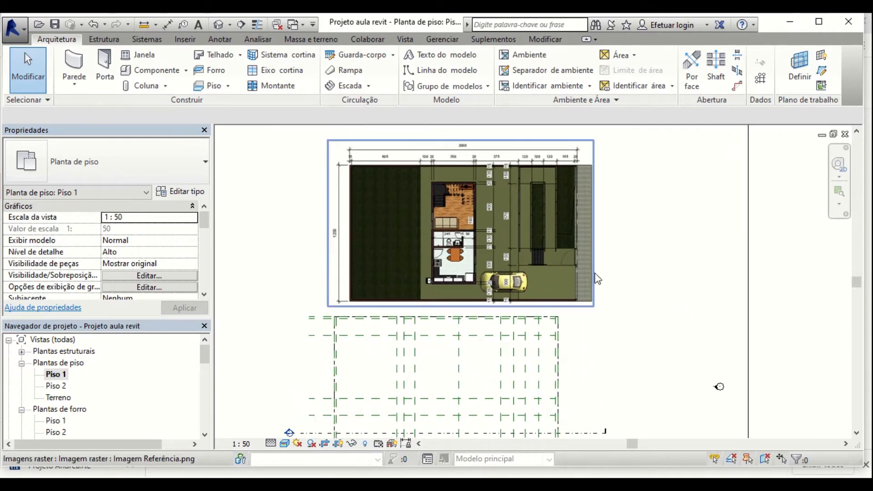
left_click(560, 266)
left_click_drag(561, 266, 541, 264)
left_click(635, 289)
scroll(635, 289, "down", 1)
middle_click_drag(635, 288, 617, 269)
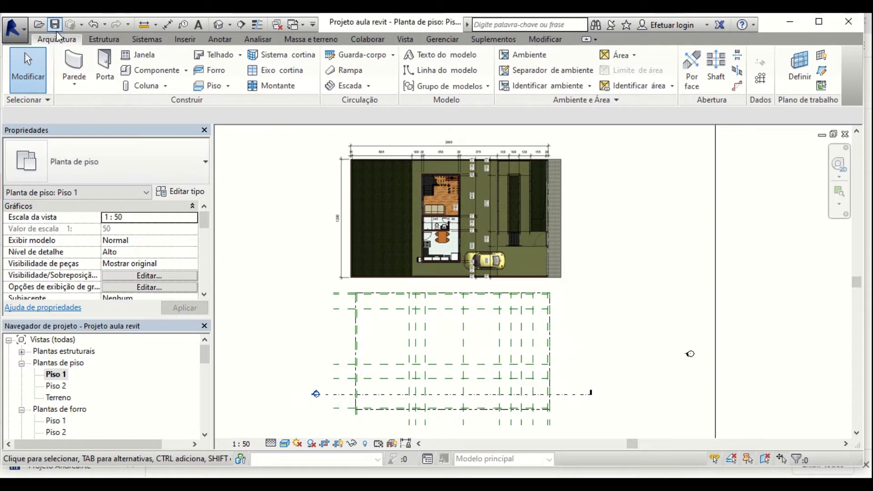
Start an architectural wall using the basic wall type Genérico - 300 mm.
left_click(70, 83)
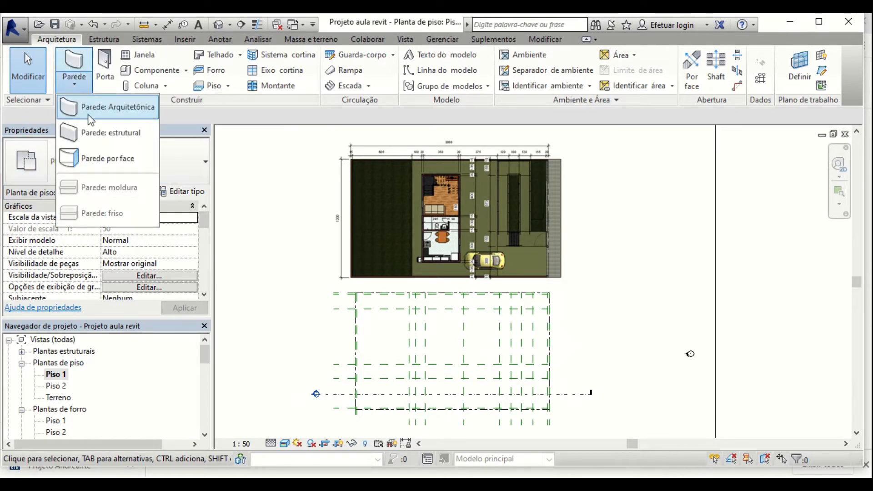
left_click(86, 107)
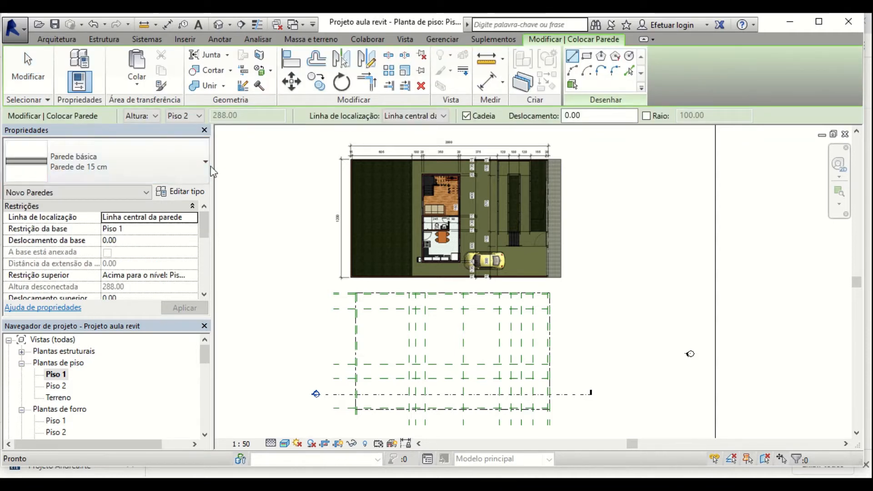
left_click(203, 162)
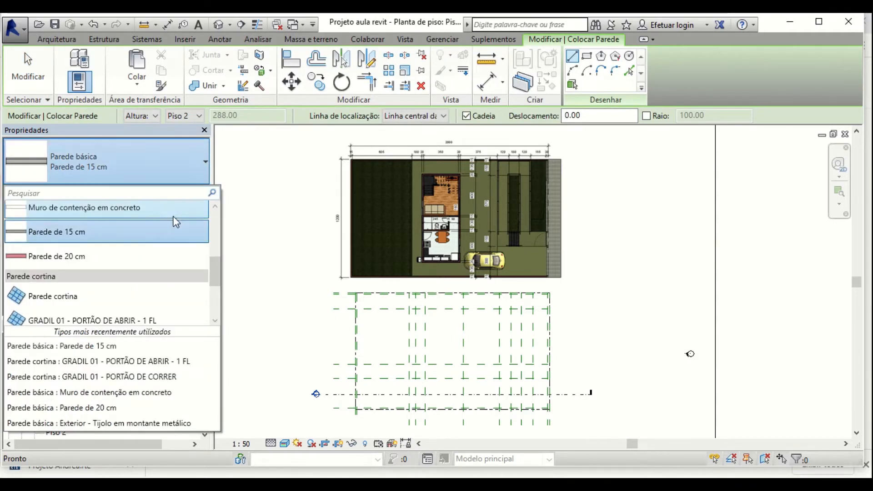
scroll(121, 279, "down", 2)
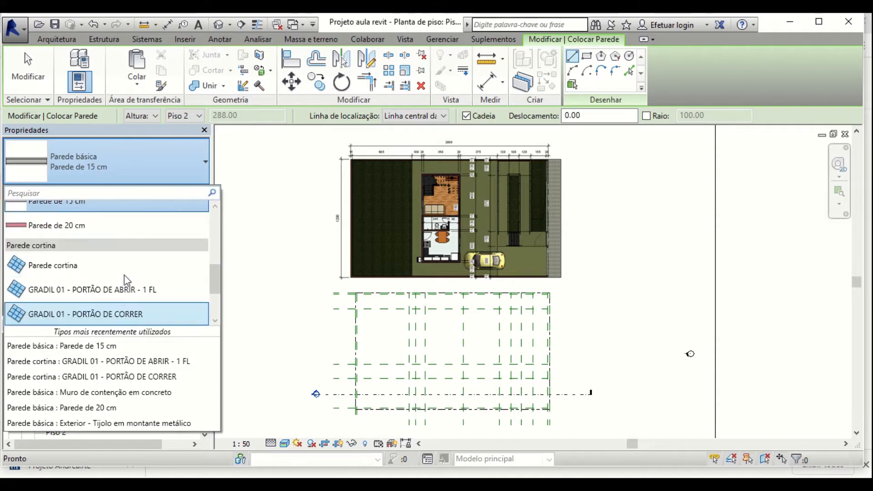
scroll(124, 274, "up", 4)
scroll(124, 275, "up", 3)
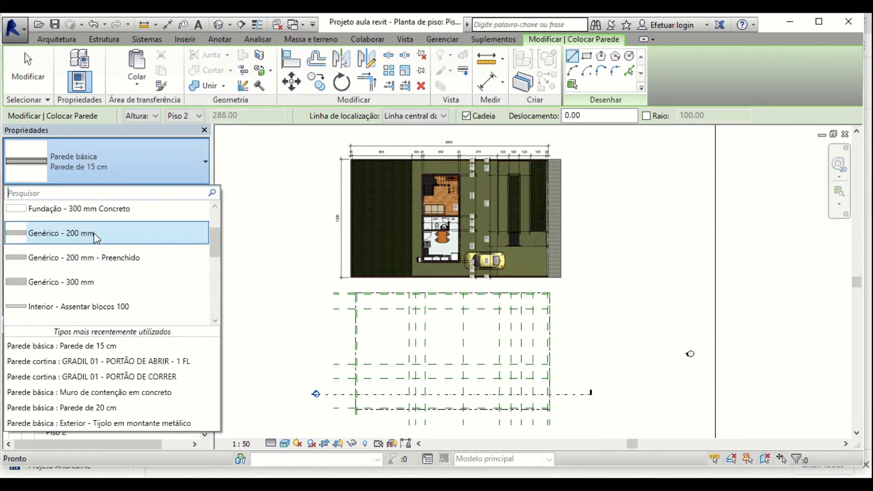
scroll(91, 275, "down", 4)
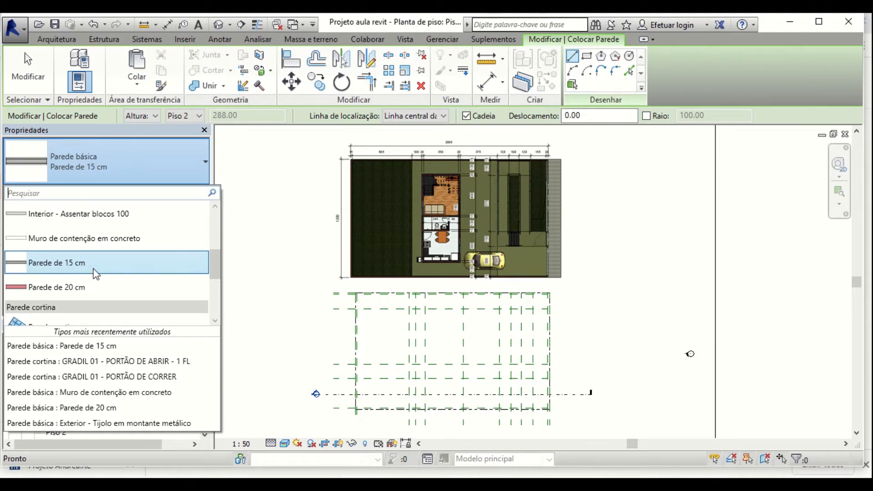
scroll(96, 273, "up", 1)
scroll(96, 273, "up", 1)
scroll(96, 273, "down", 1)
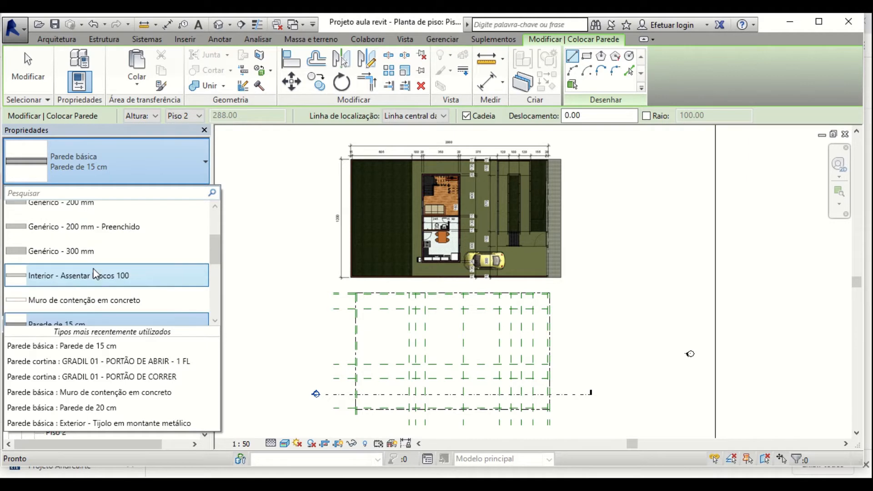
left_click(51, 256)
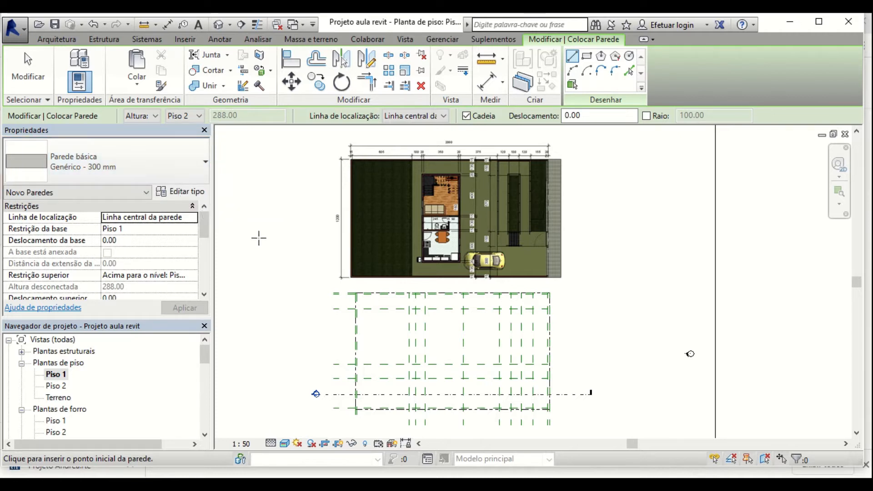
Duplicate the Genérico - 300 mm wall type under the name "Parede teste de 15 cm".
left_click(181, 191)
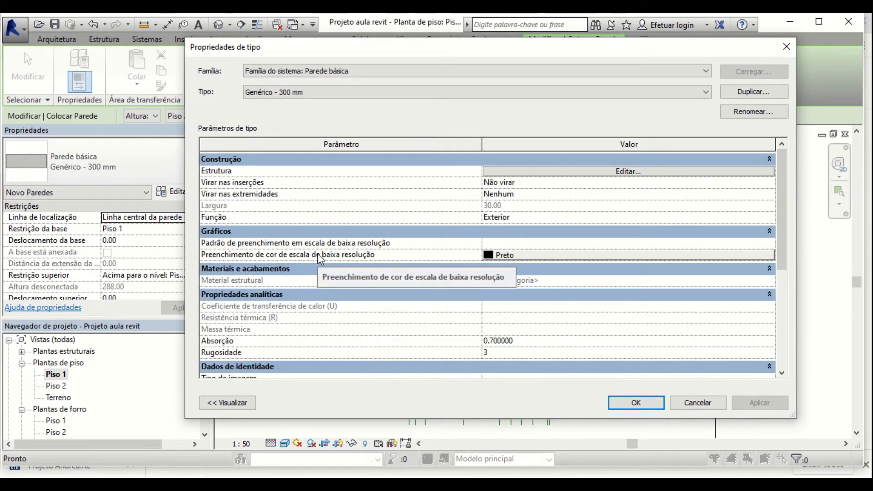
left_click(765, 98)
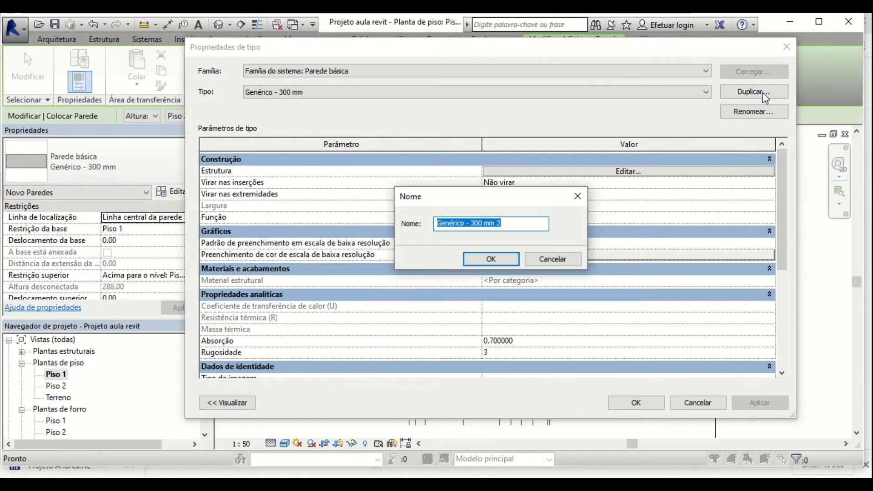
type("Parede tes")
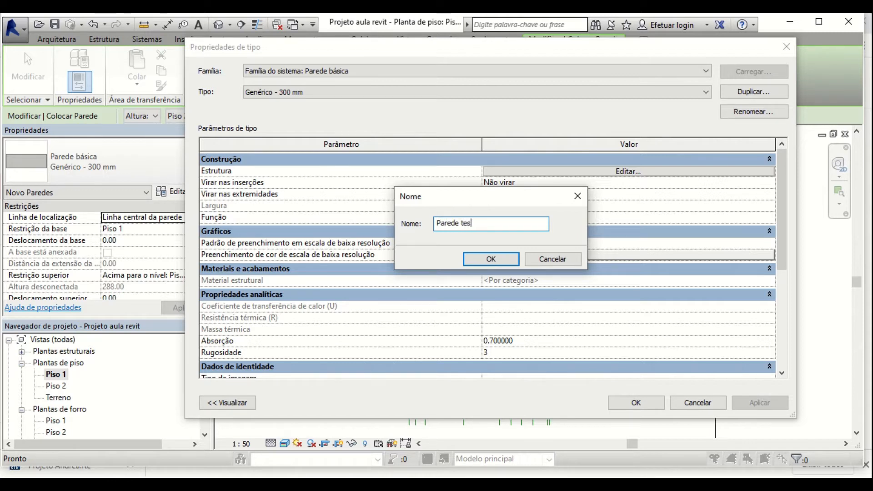
type("te de 15 cm")
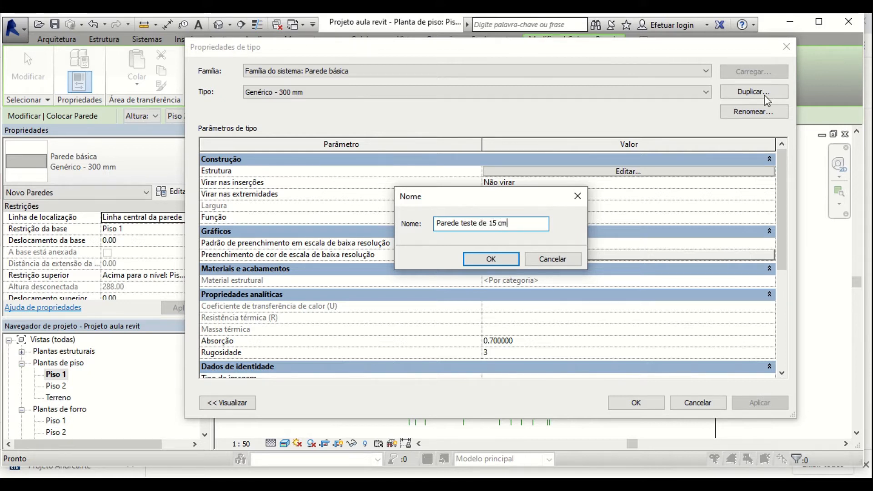
left_click(500, 263)
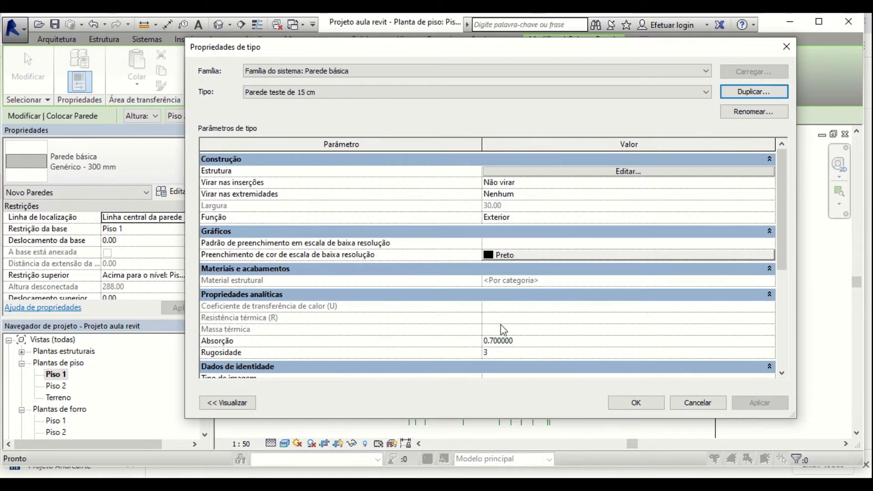
Open the new wall type's layer structure and preview it in the section view "Corte: Modificar atributos do tipo", enlarged.
left_click(630, 172)
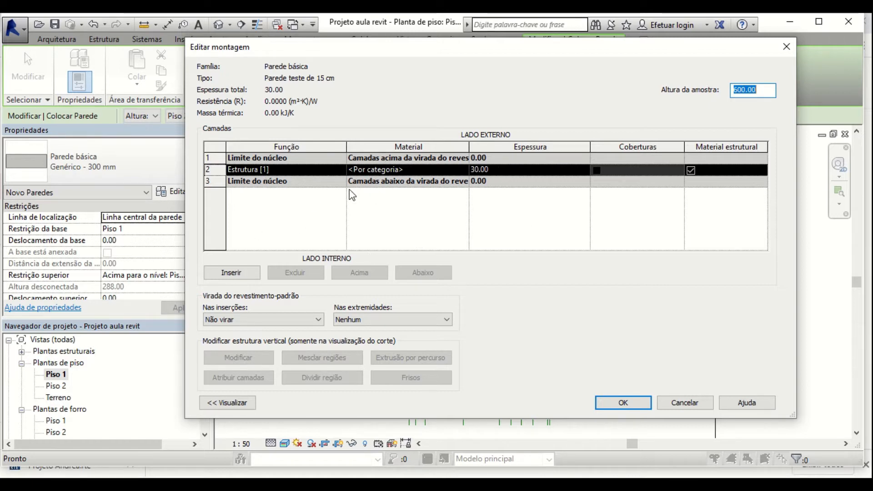
left_click(233, 408)
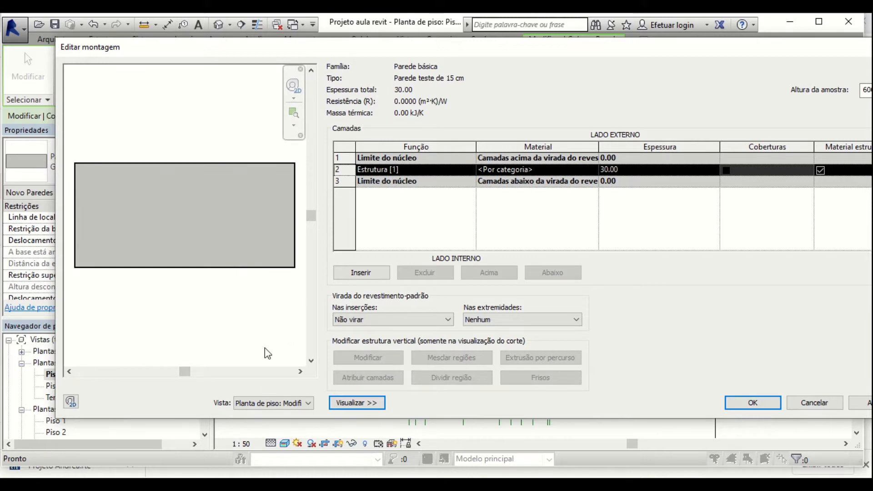
left_click(309, 403)
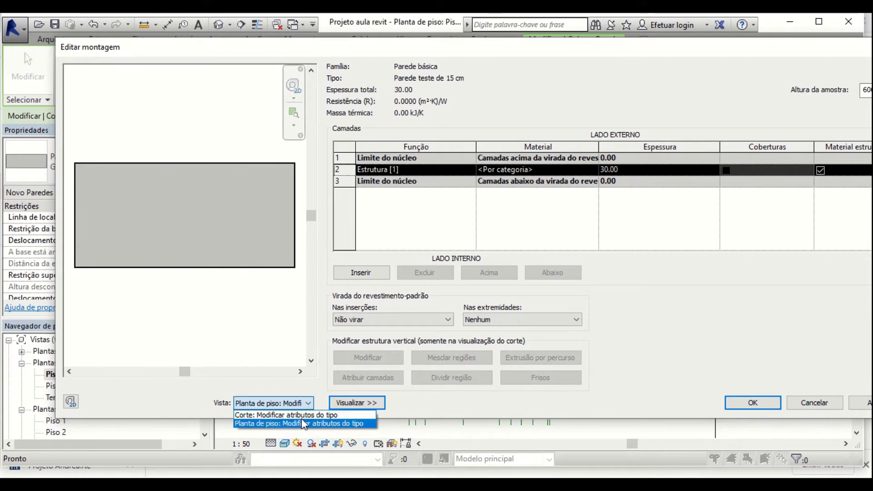
left_click(301, 416)
scroll(196, 275, "up", 5)
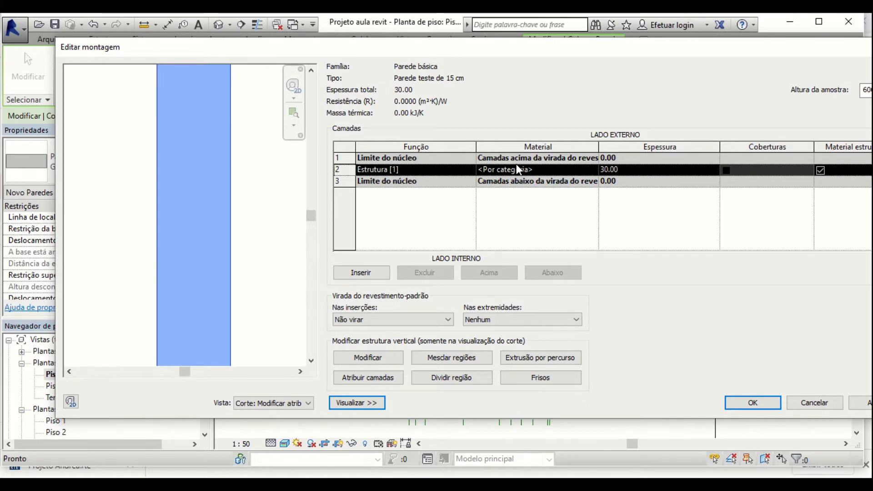
Assign the material Alvenaria de tijolo cerâmico 9x19x29 to the wall's Estrutura [1] core layer.
left_click(592, 170)
left_click(592, 170)
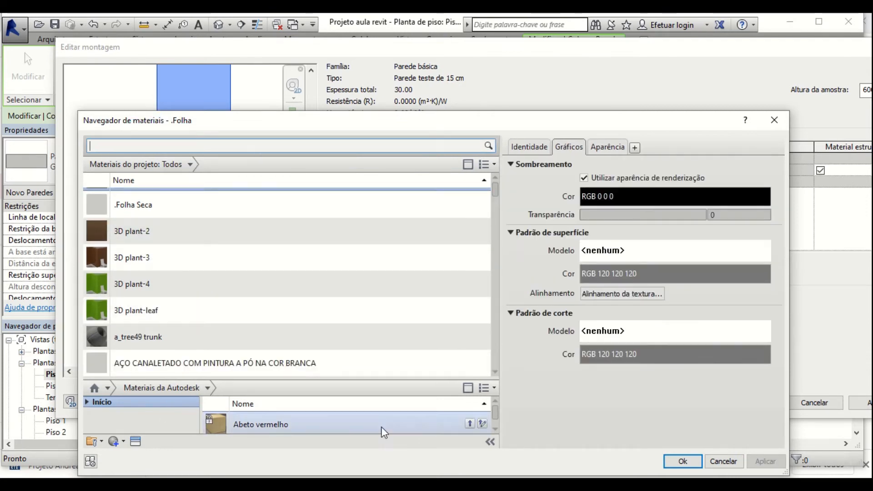
scroll(163, 240, "down", 1)
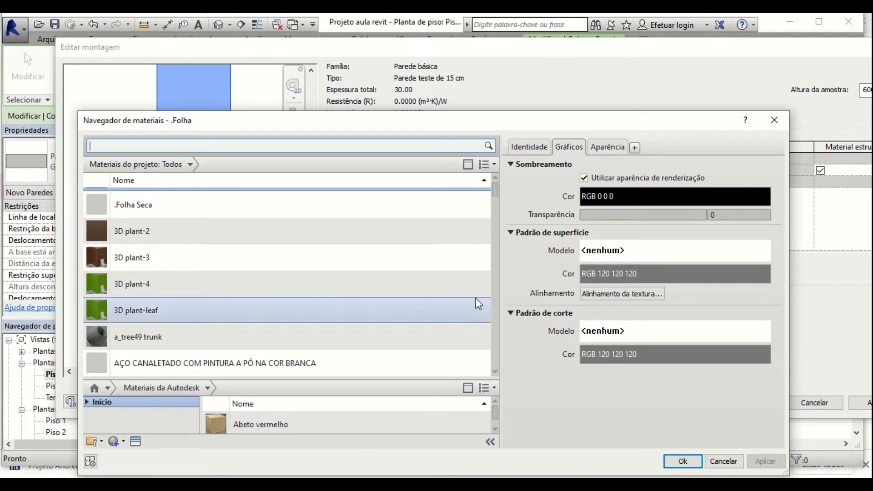
scroll(368, 195, "up", 1)
scroll(409, 203, "down", 1)
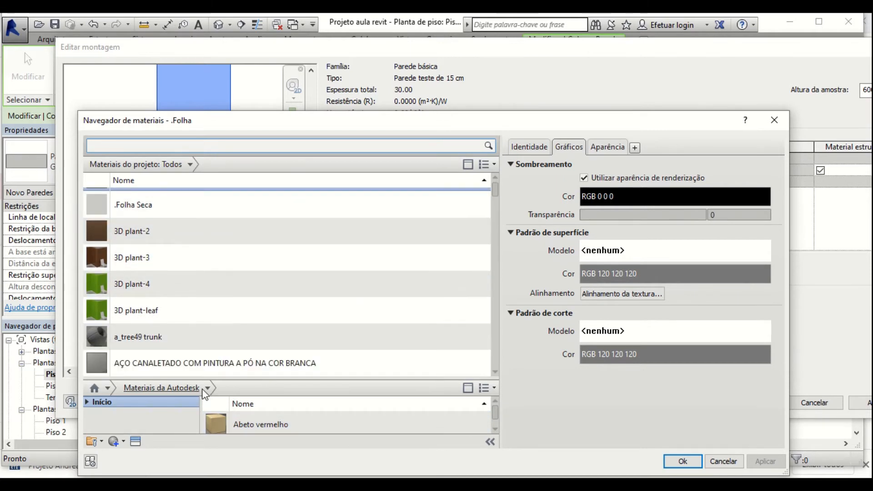
scroll(117, 279, "up", 1)
scroll(117, 279, "down", 1)
scroll(146, 204, "up", 1)
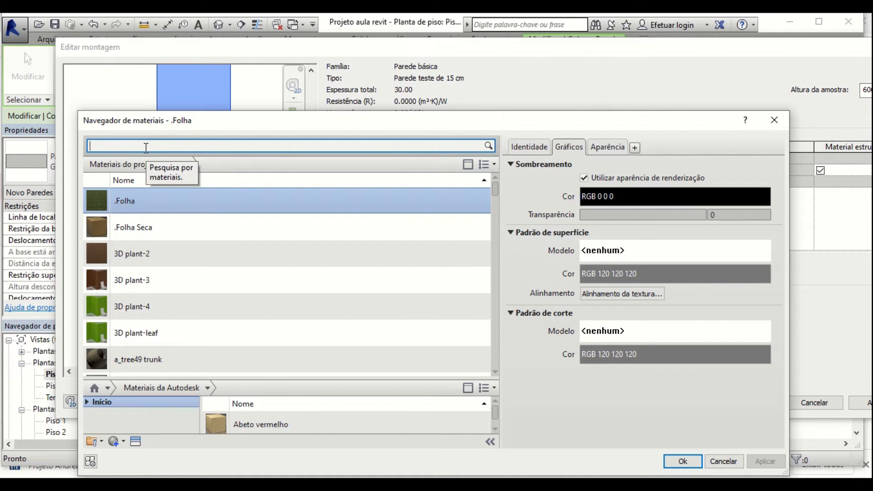
type("alvi")
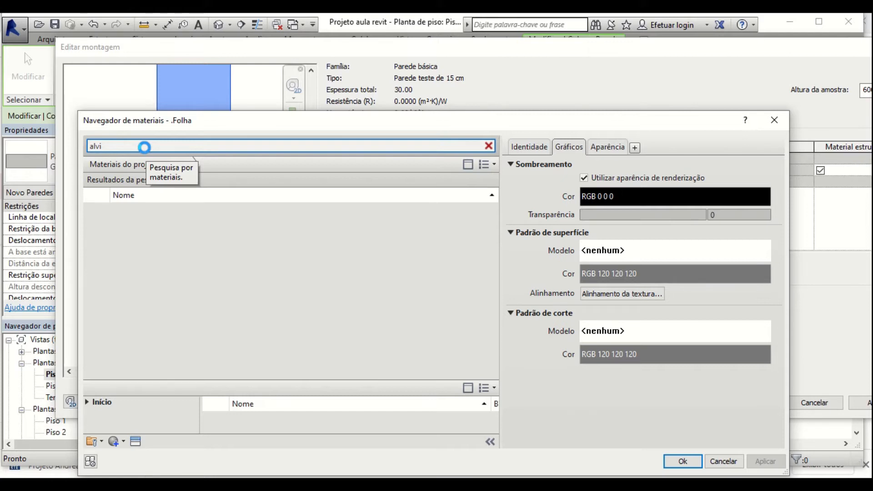
key("BackSpace")
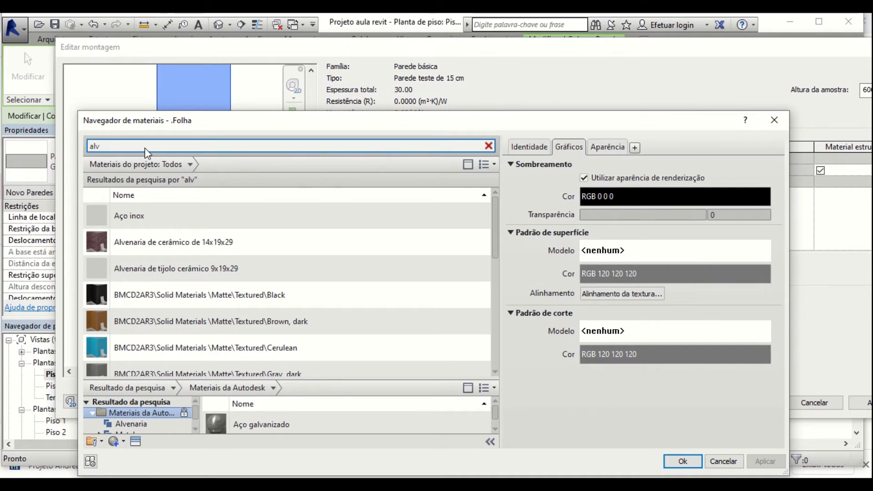
left_click(170, 271)
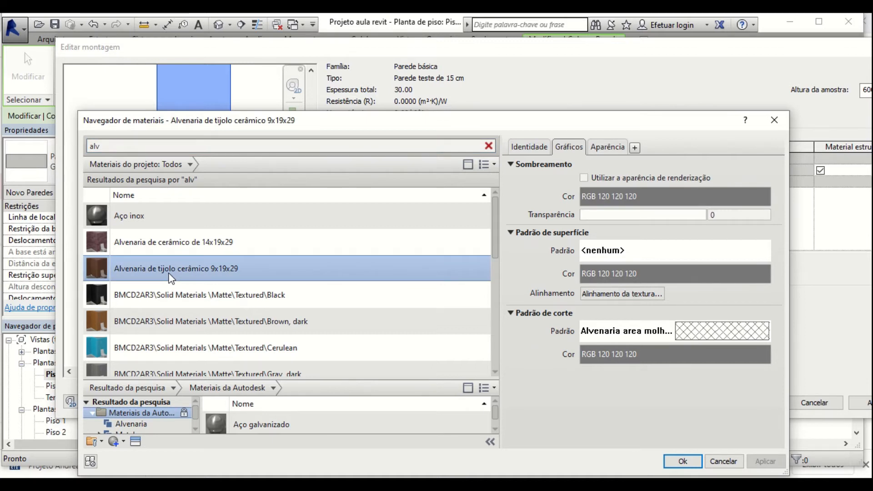
left_click(529, 147)
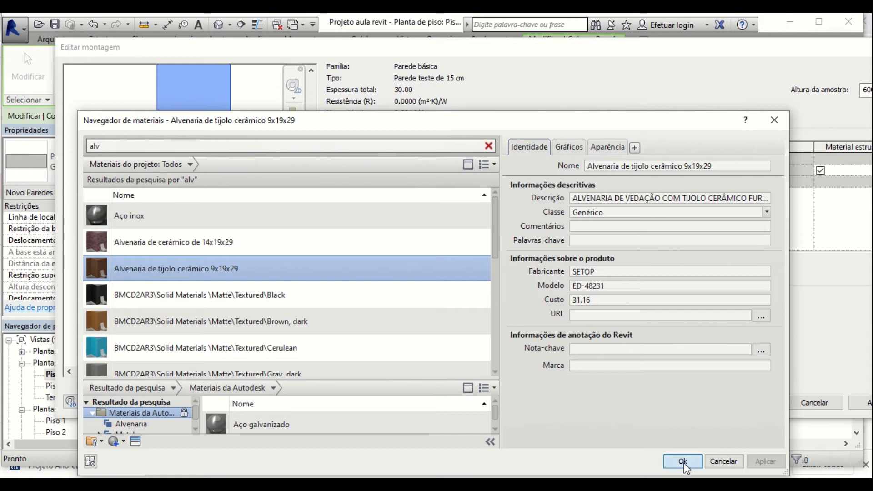
left_click(683, 461)
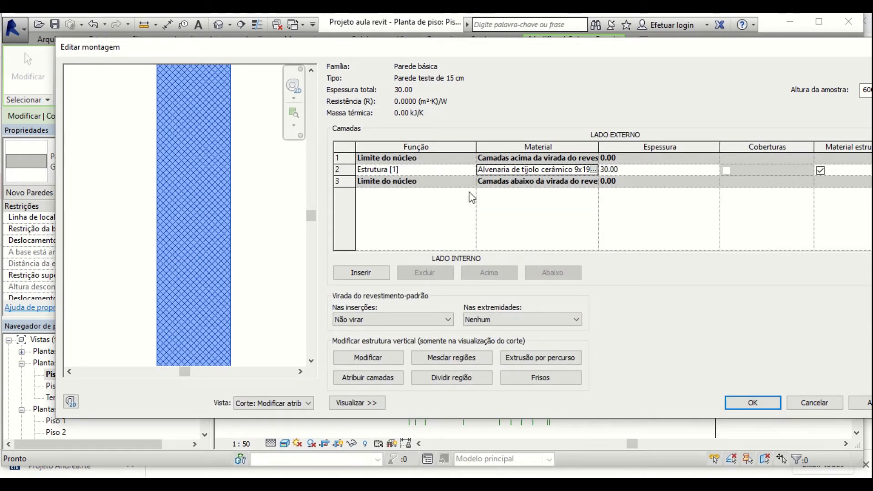
Set the thickness of the brick core layer to 9 cm.
left_click(626, 171)
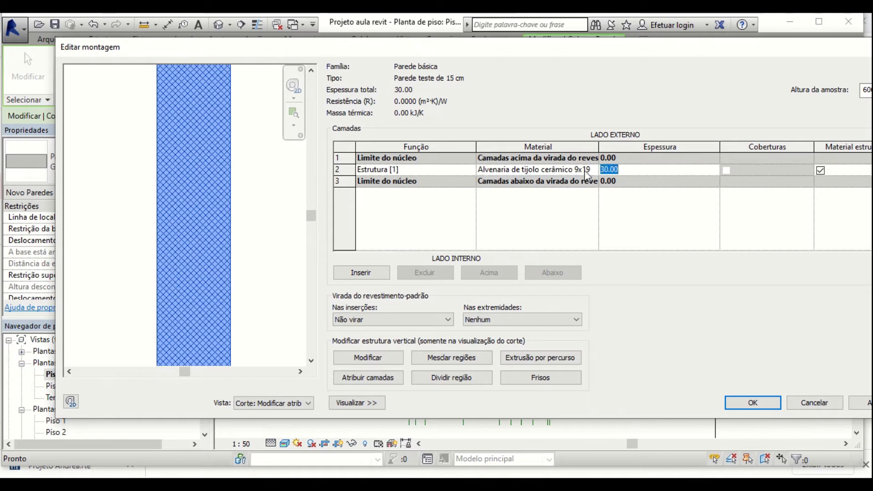
left_click(588, 172)
key("Tab")
key("Return")
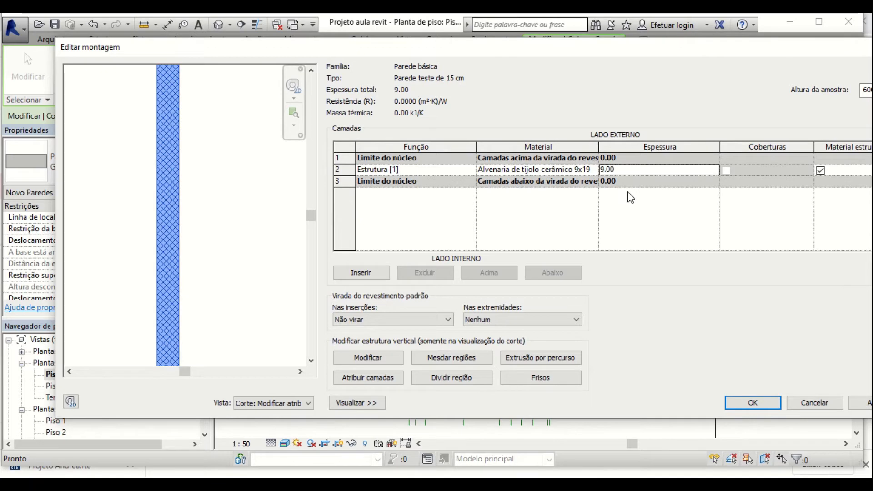
Insert a layer outside the exterior core boundary and set its function to Substrato [2].
left_click(365, 274)
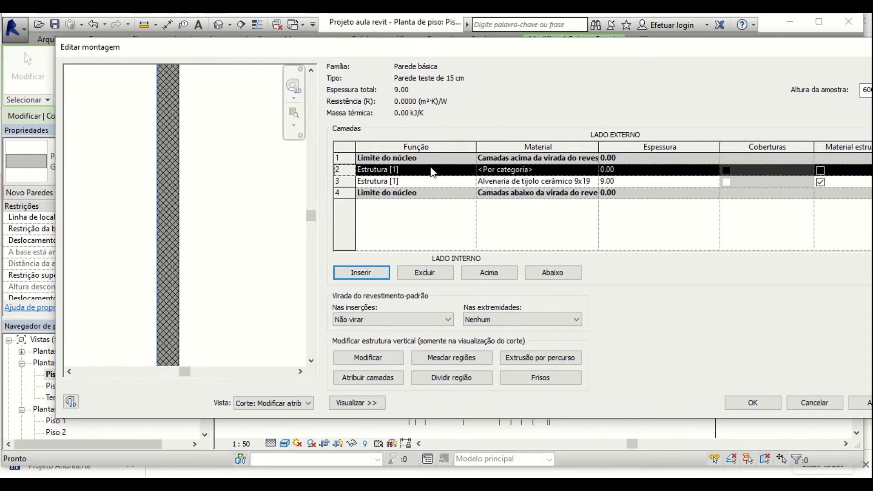
left_click(479, 274)
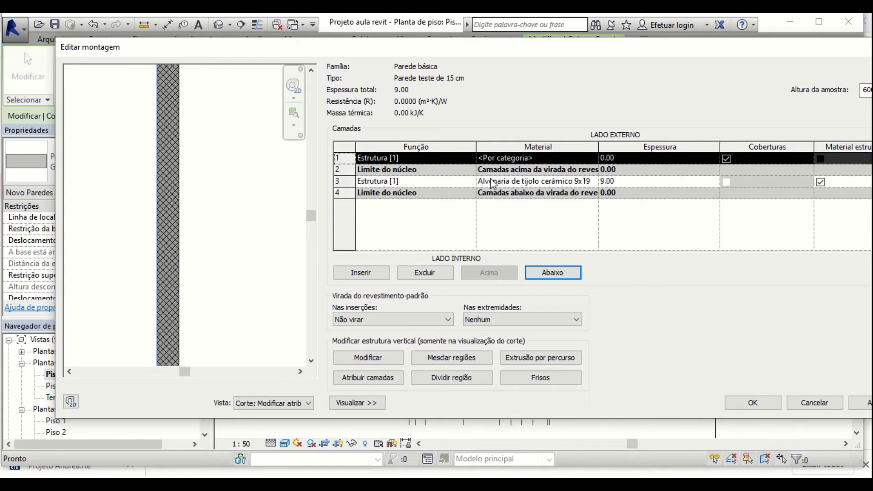
left_click(469, 161)
left_click(469, 159)
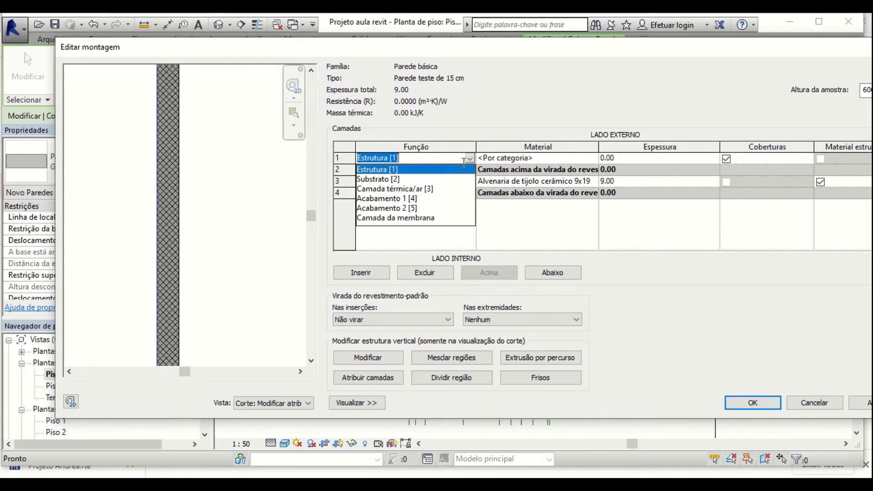
left_click(389, 180)
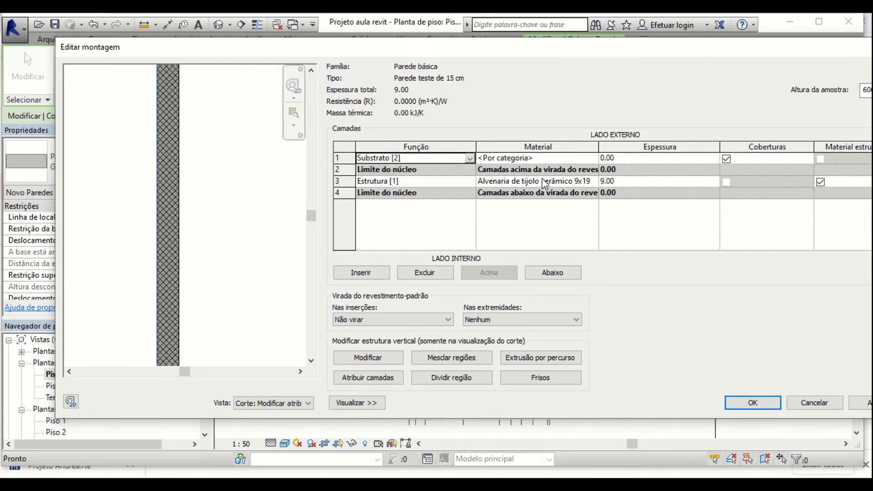
Give the exterior substrate layer the material Chapisco traço1:2:3 and a thickness of 1 cm.
left_click(596, 160)
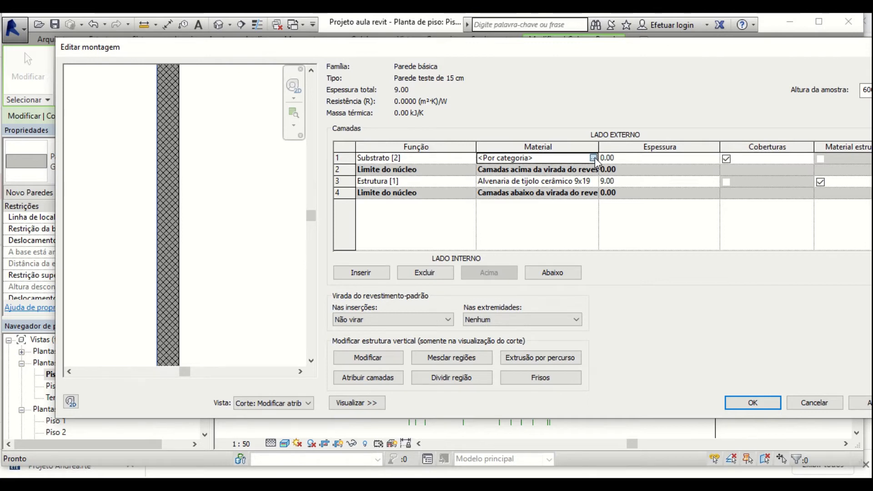
left_click(594, 158)
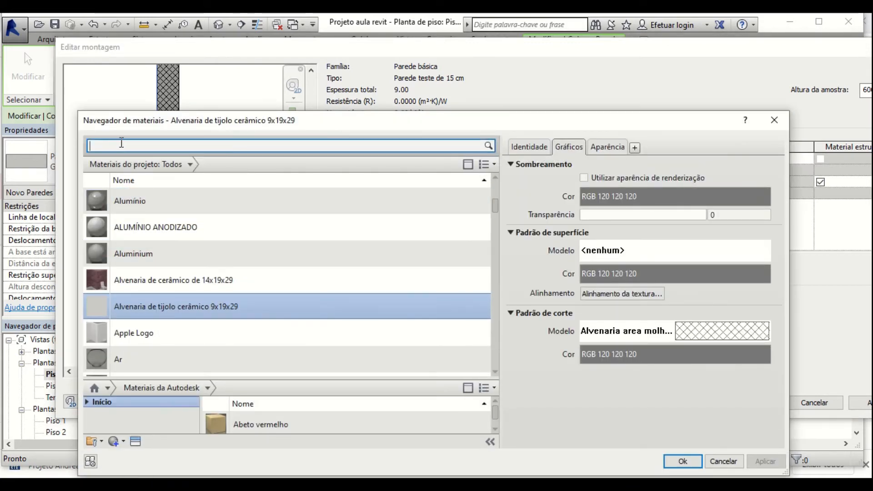
type("chapisco")
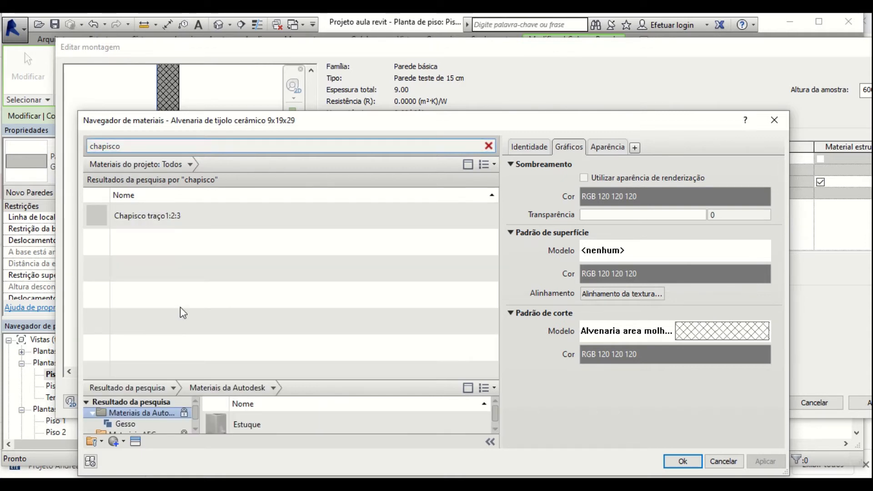
left_click(160, 218)
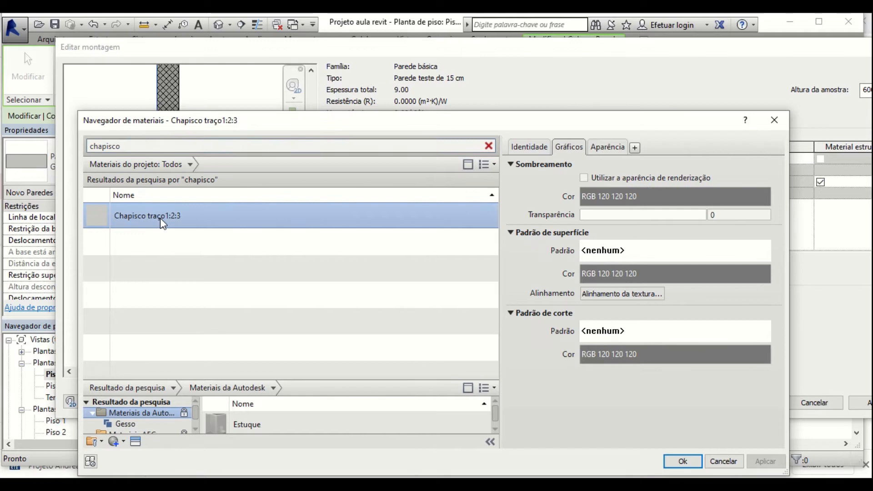
left_click(681, 461)
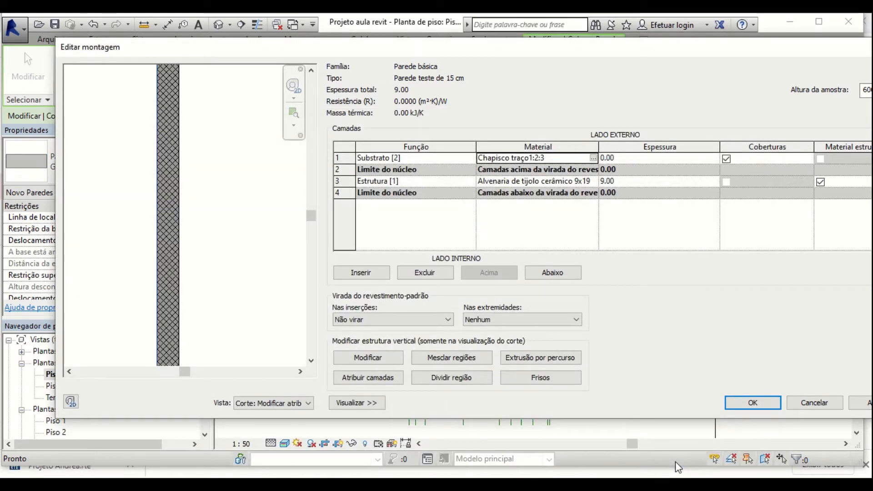
left_click(620, 159)
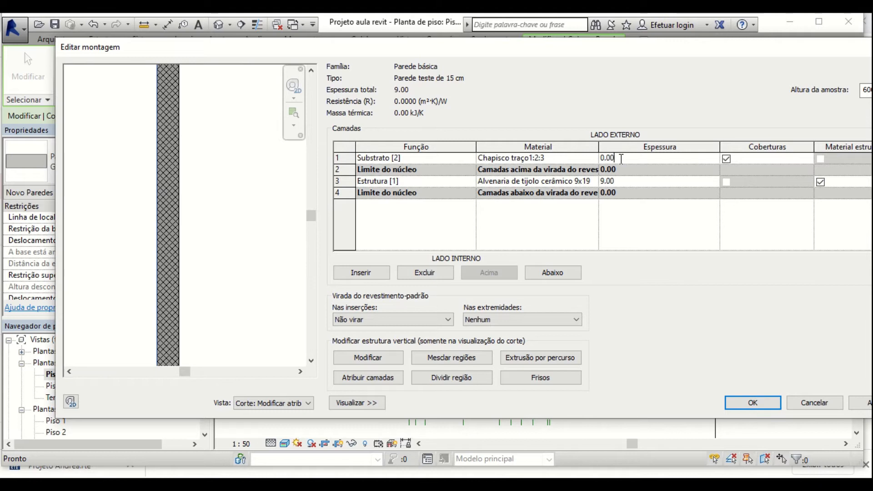
type("1")
left_click(631, 202)
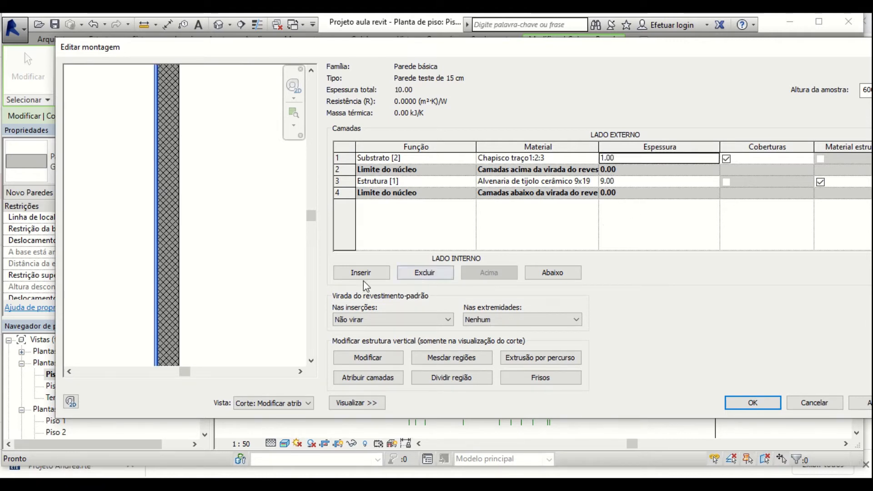
Insert a second layer, move it beyond the interior core boundary and set its function to Substrato [2].
left_click(353, 273)
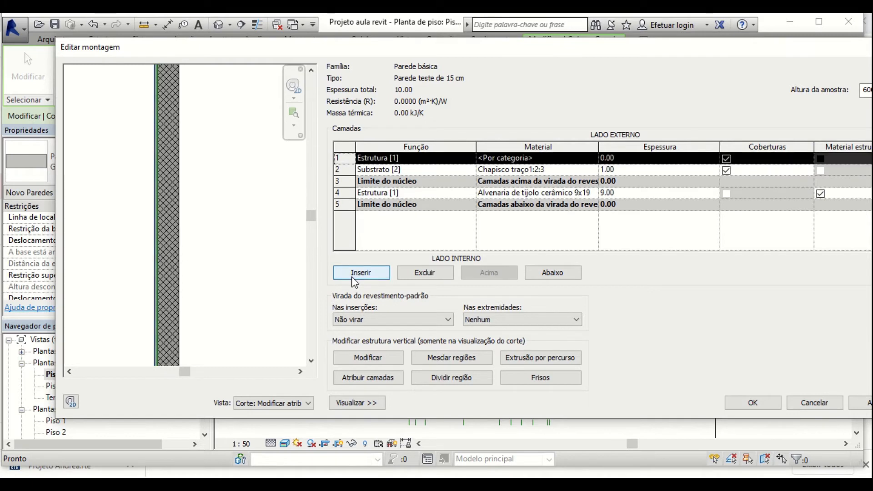
left_click(541, 275)
left_click(540, 275)
left_click(540, 275)
left_click(540, 275)
left_click(470, 206)
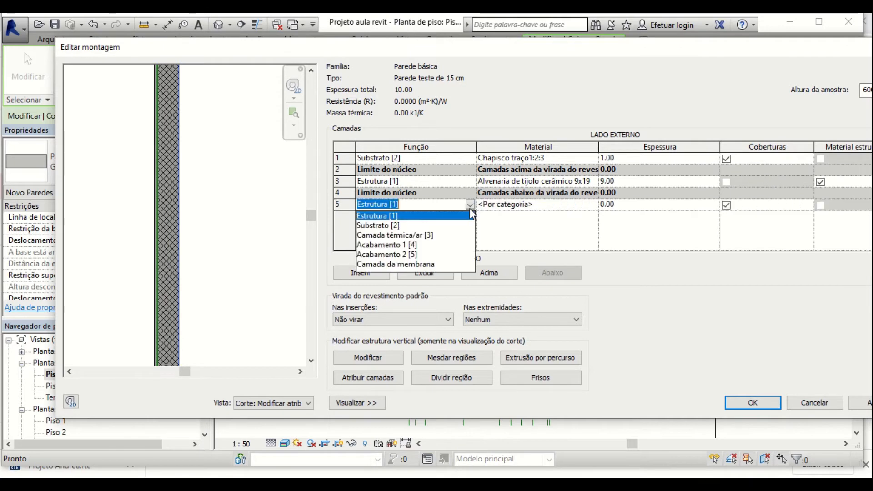
left_click(386, 226)
Copy the Chapisco traço1:2:3 material from the exterior layer to the interior substrate layer and set its thickness to 1 cm.
left_click(591, 207)
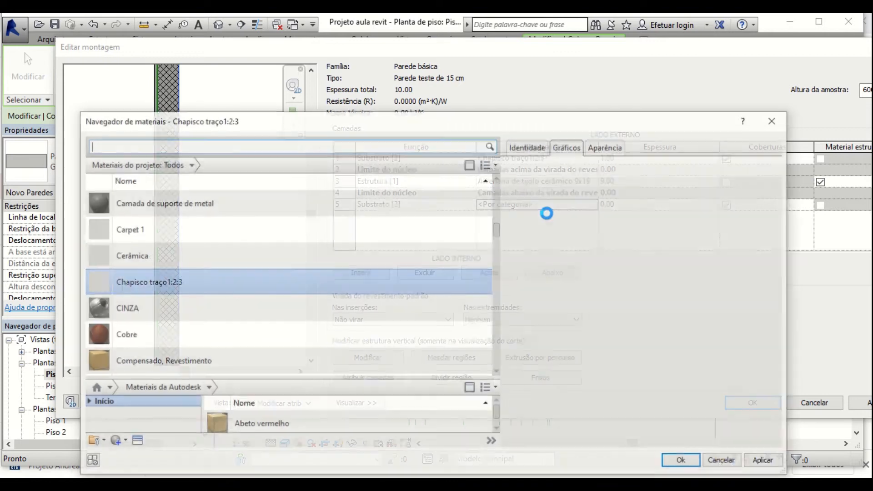
left_click(774, 120)
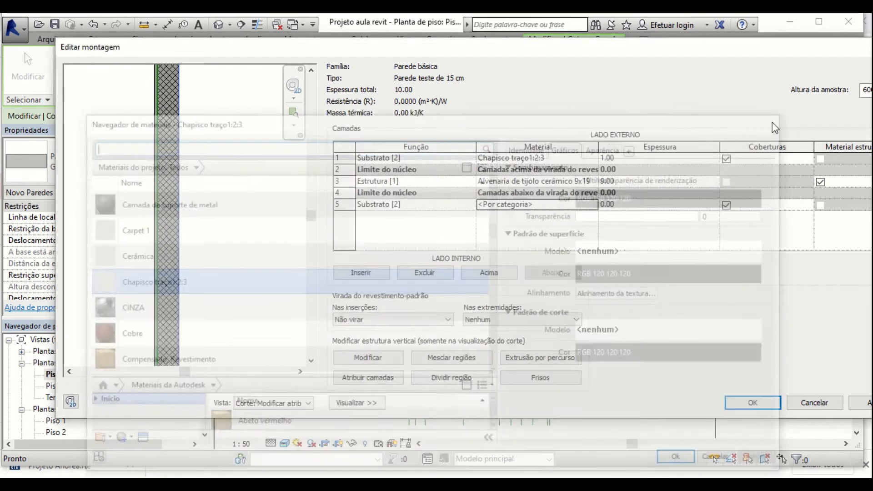
left_click(561, 159)
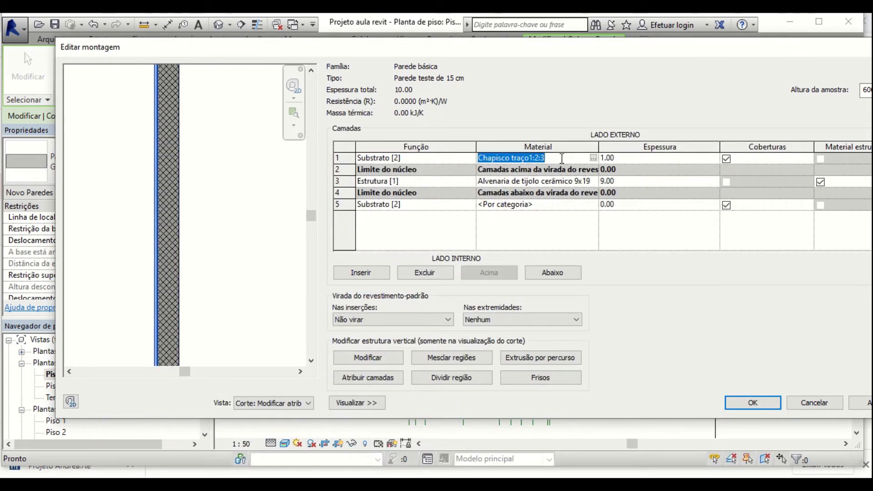
left_click_drag(561, 158, 478, 156)
key("ctrl+c")
left_click(544, 206)
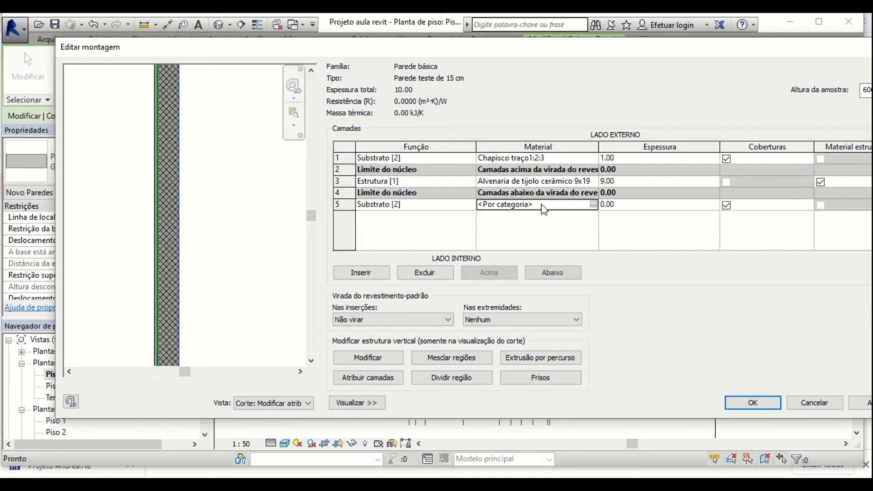
key("ctrl+v")
left_click(637, 207)
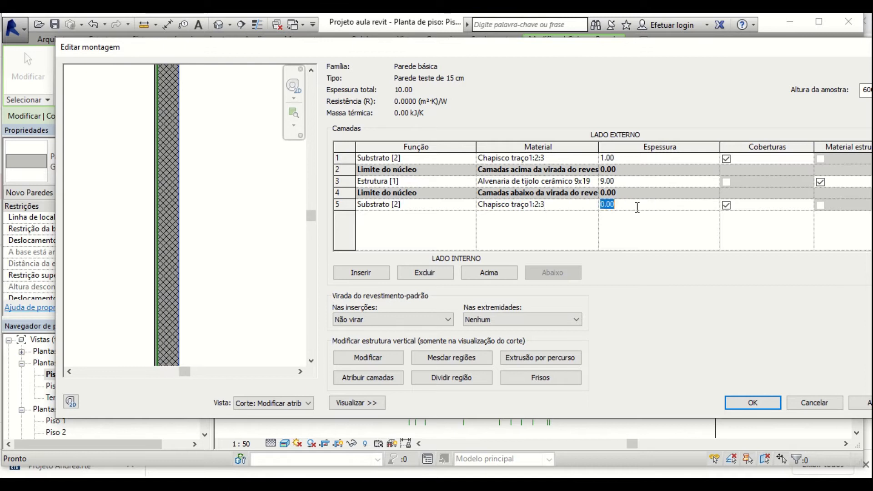
type("1")
left_click(448, 210)
Insert a layer, move it beyond the interior Chapisco substrate as the innermost layer, and set its function to Substrato [2].
scroll(144, 279, "up", 2)
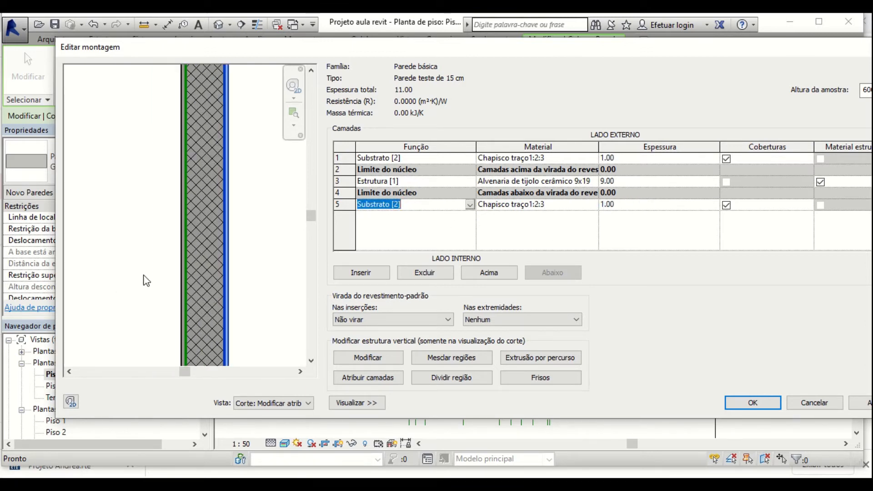
middle_click_drag(171, 261, 111, 265)
scroll(136, 268, "up", 1)
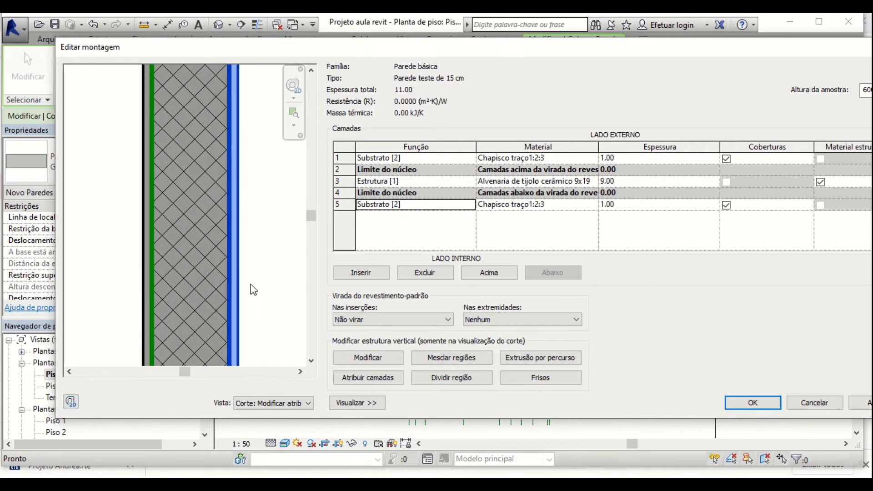
scroll(256, 301, "down", 1)
middle_click_drag(255, 301, 246, 300)
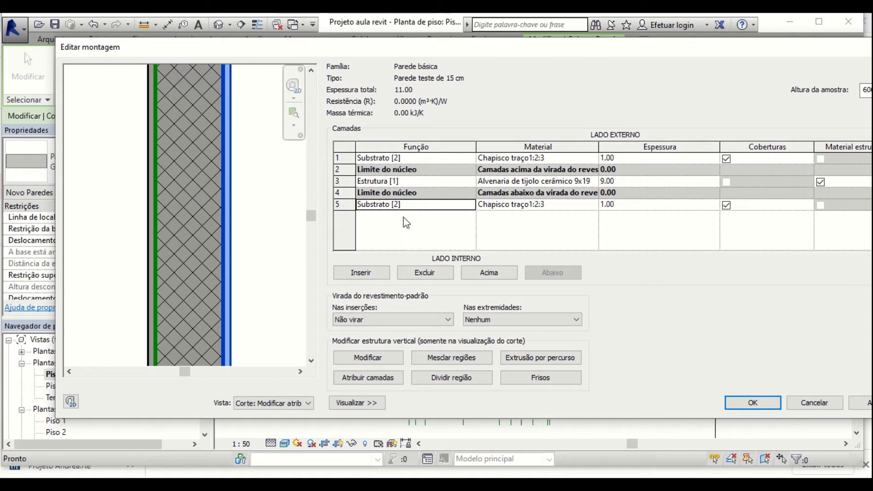
left_click(375, 274)
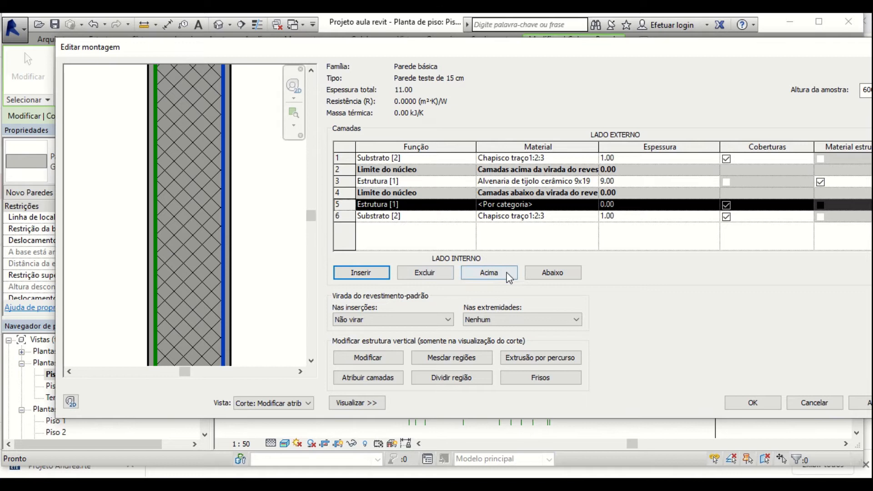
left_click(542, 273)
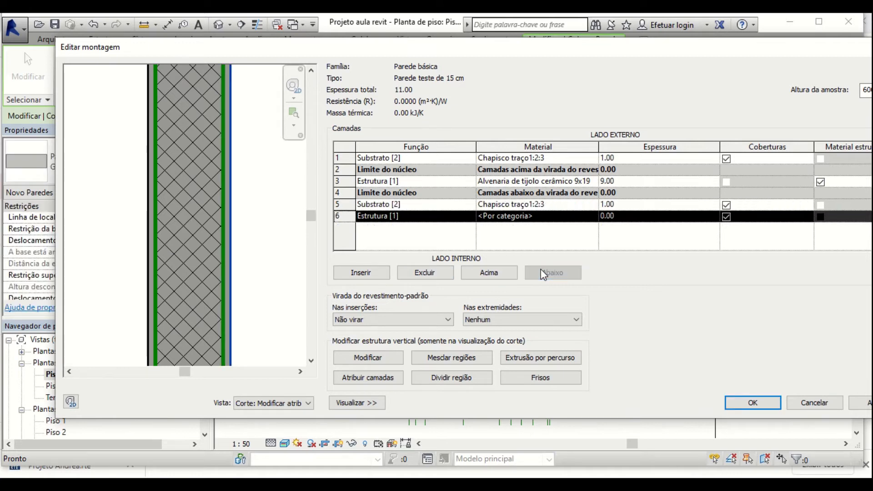
left_click(474, 215)
left_click(473, 215)
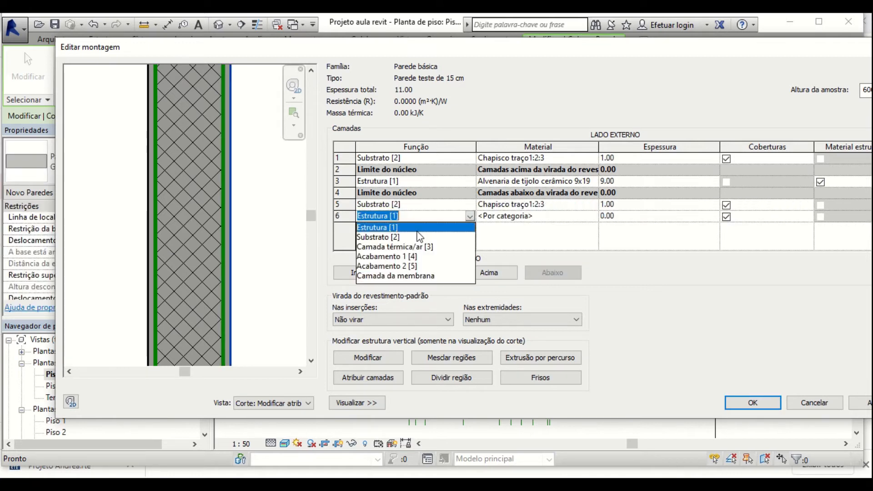
left_click(395, 237)
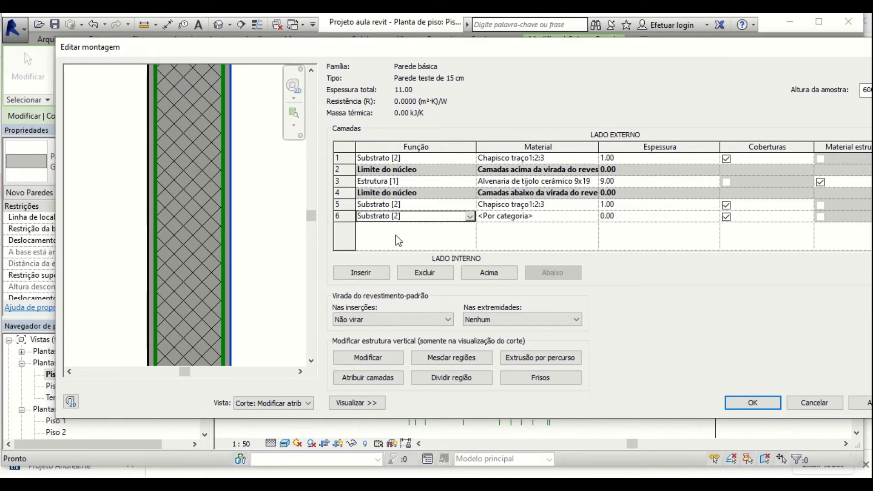
Search the material library for emboço, assign Emboço camada única to the innermost layer and set its thickness to 2 cm.
left_click(591, 217)
left_click(592, 217)
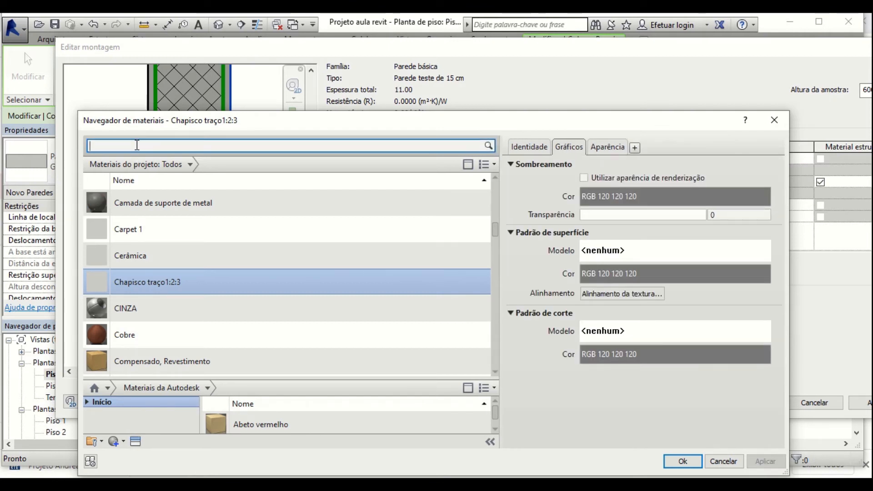
type("emboço")
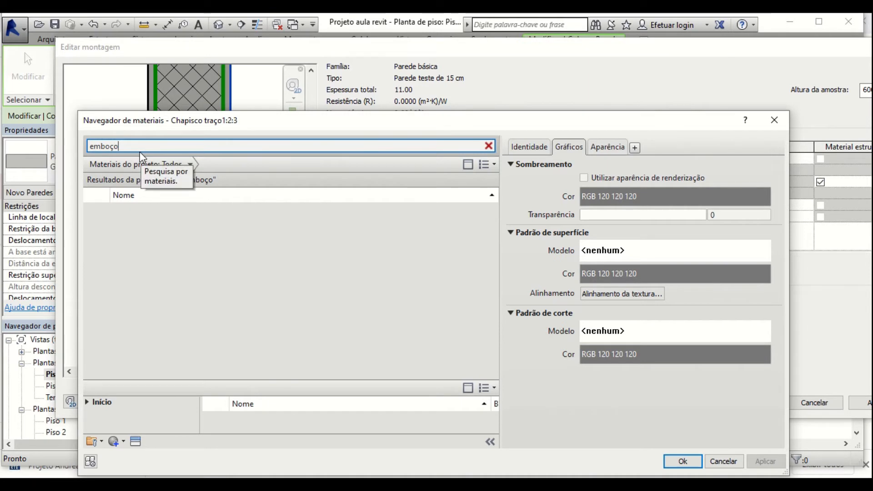
left_click(133, 216)
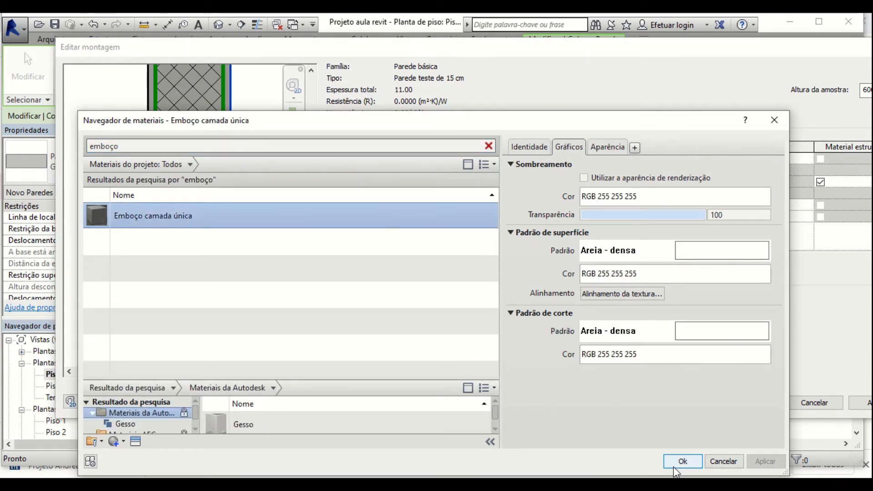
left_click(528, 148)
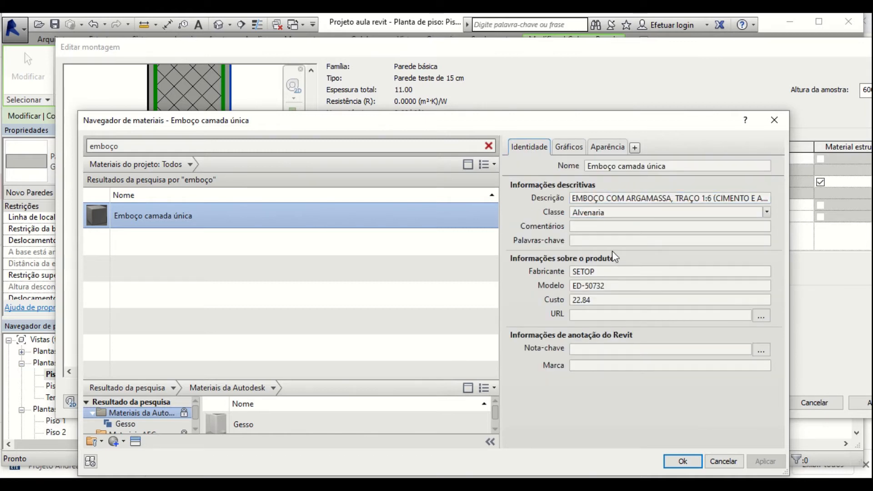
left_click(682, 461)
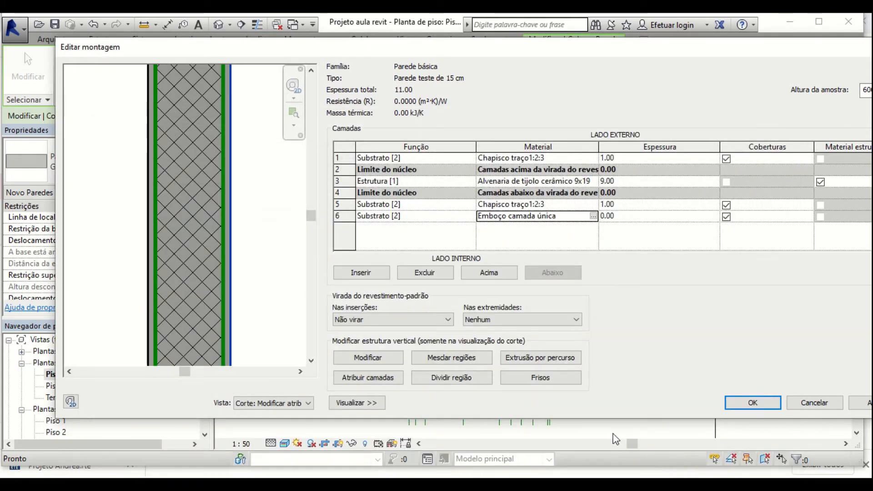
left_click(602, 216)
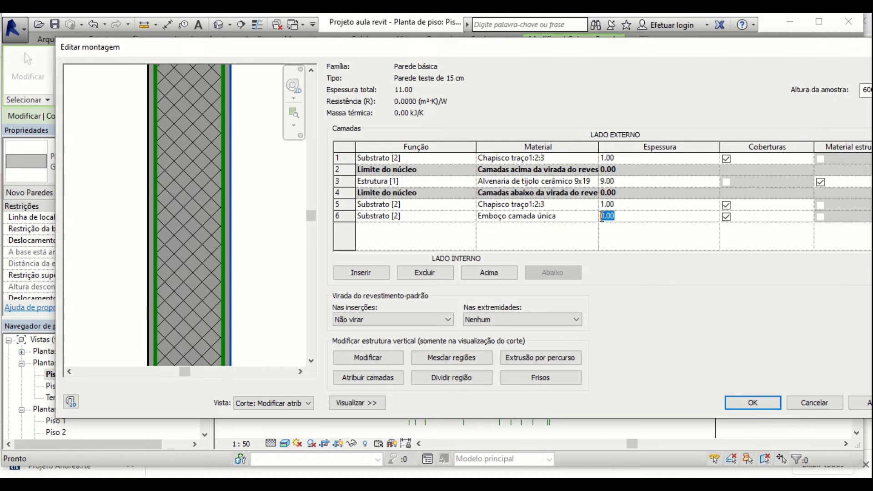
type("2")
Insert another layer, move it outside the exterior Chapisco substrate as the outermost layer, and set its function to Substrato [2].
left_click(362, 273)
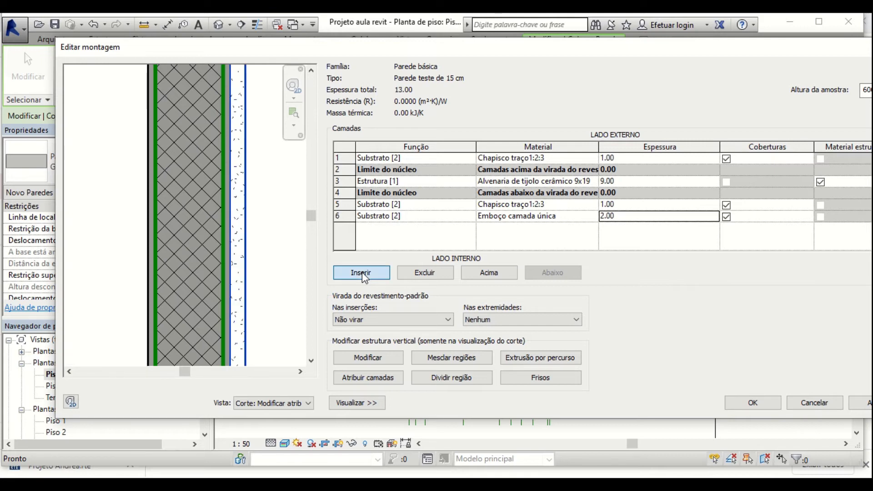
left_click(362, 273)
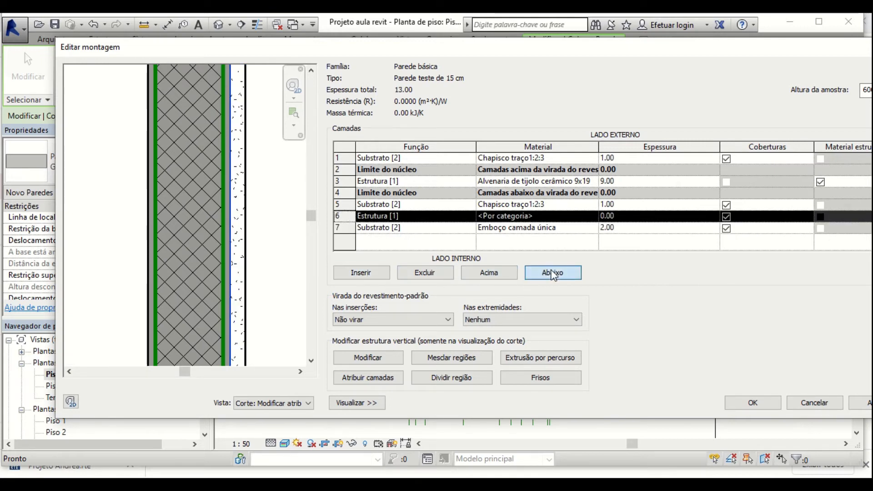
left_click(500, 268)
left_click(501, 269)
left_click(501, 269)
left_click(501, 268)
left_click(501, 269)
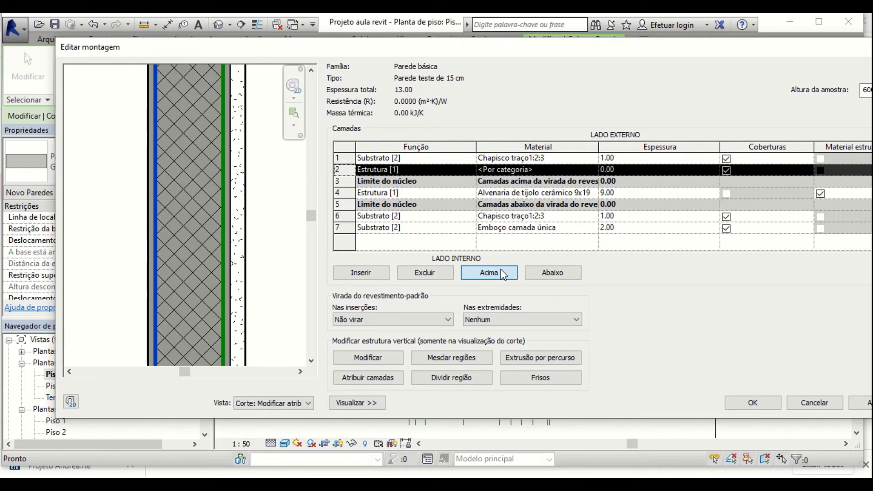
left_click(501, 269)
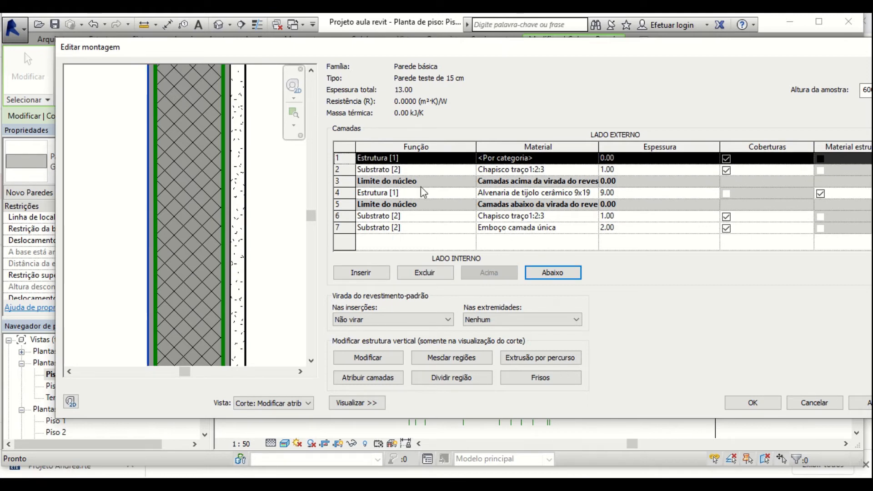
left_click(463, 160)
left_click(469, 158)
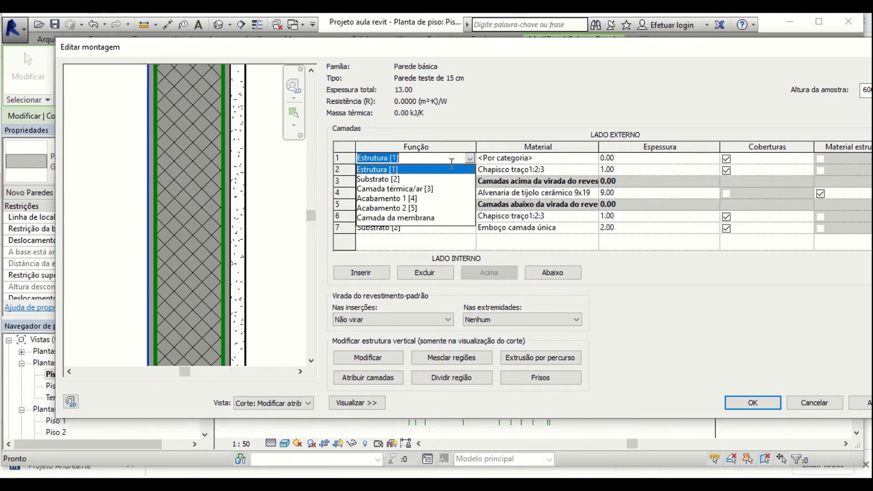
left_click(376, 180)
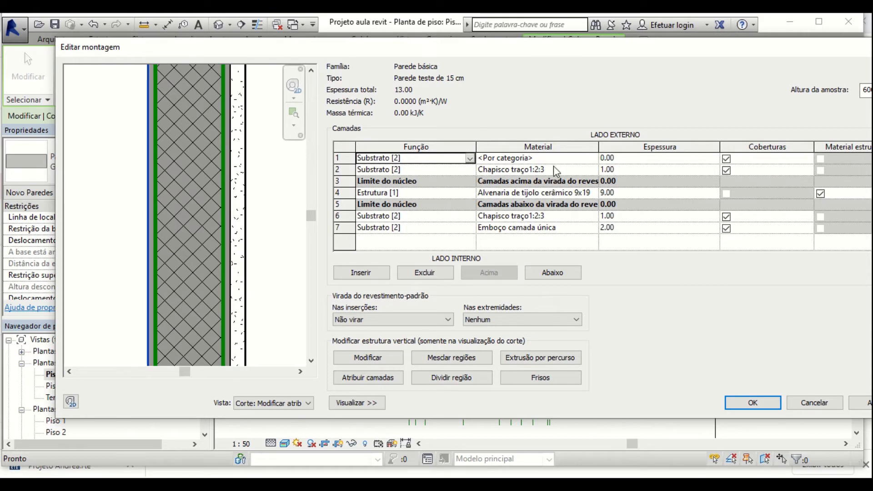
Copy the Emboço camada única material from the innermost layer to the outermost layer and set its thickness to 2 cm.
left_click(568, 170)
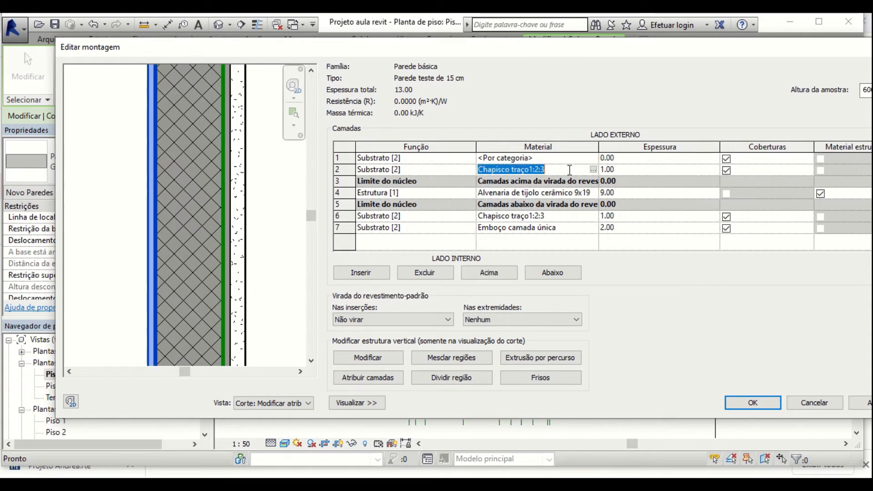
left_click(564, 231)
key("ctrl+c")
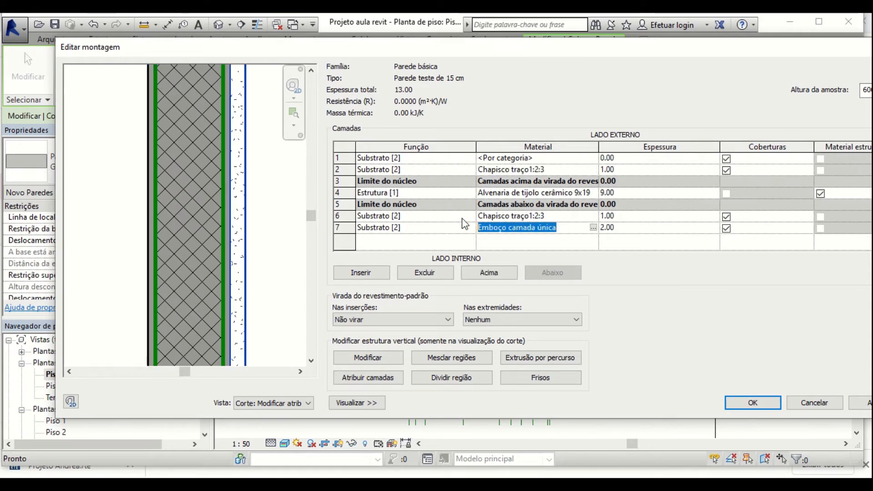
left_click(549, 159)
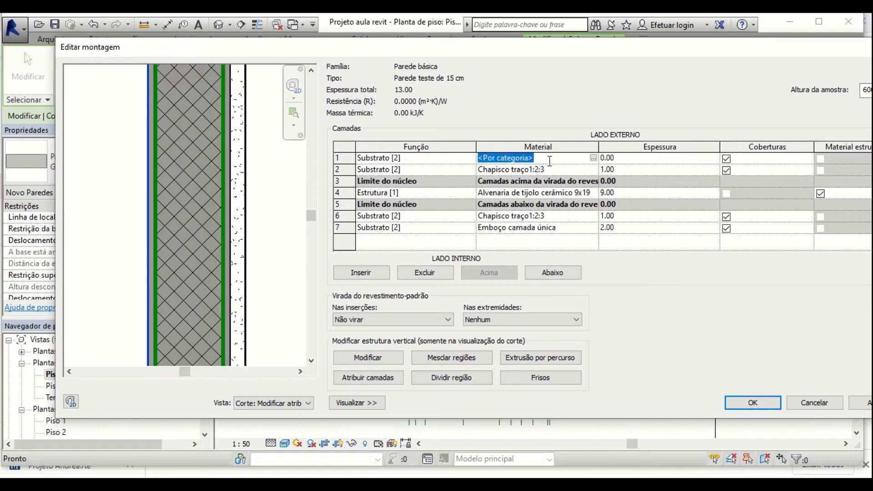
key("ctrl+v")
left_click(601, 158)
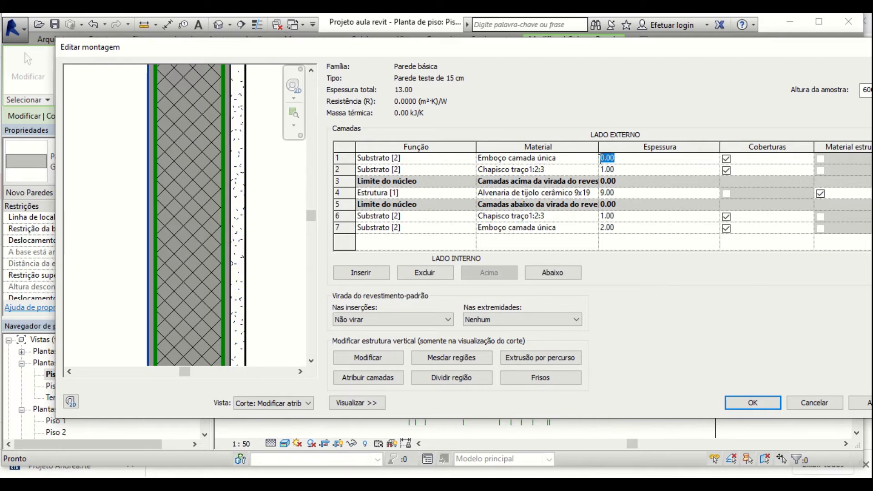
type("2")
left_click(629, 195)
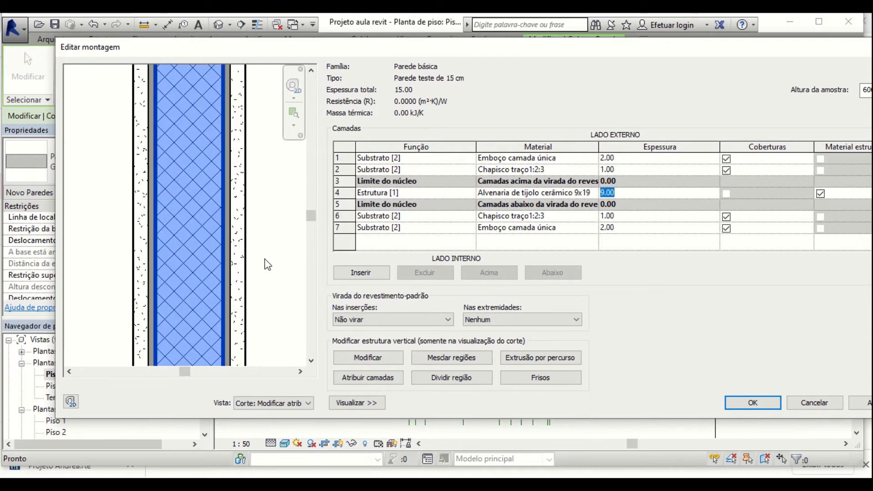
Review each layer's function, material and thickness against the section preview, from the brick core out to the Chapisco and Emboço layers.
scroll(232, 273, "down", 2)
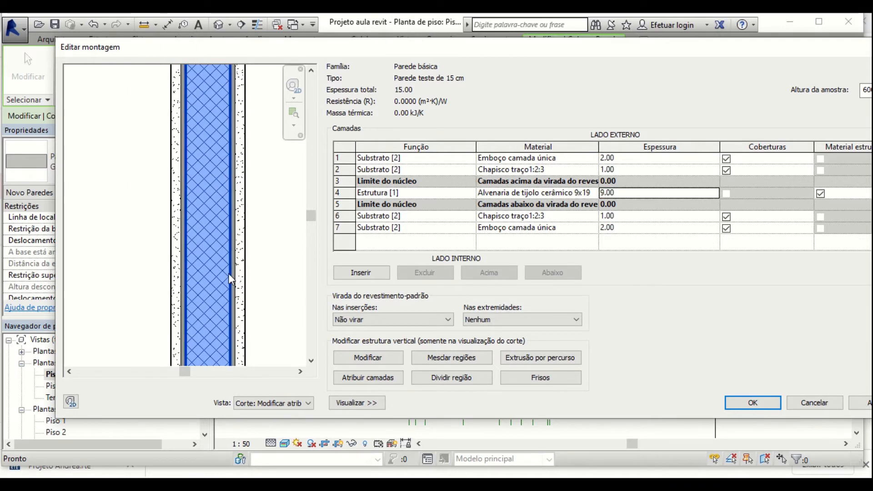
scroll(143, 249, "up", 2)
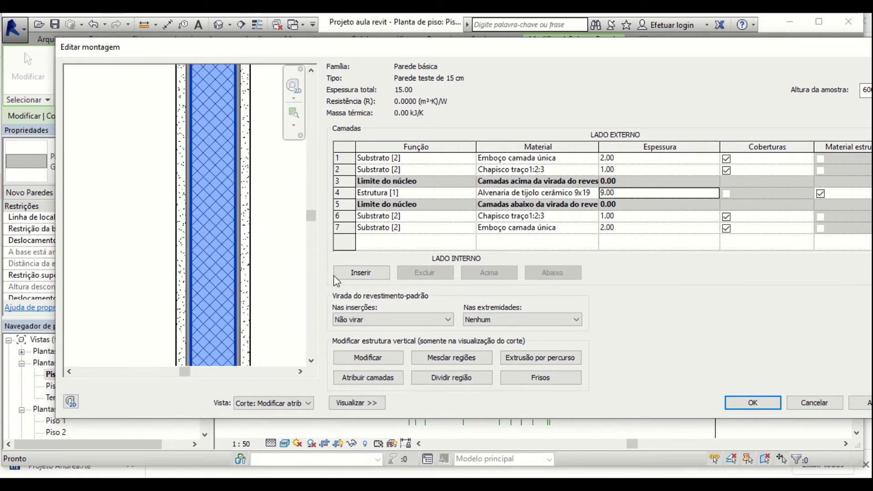
left_click(443, 159)
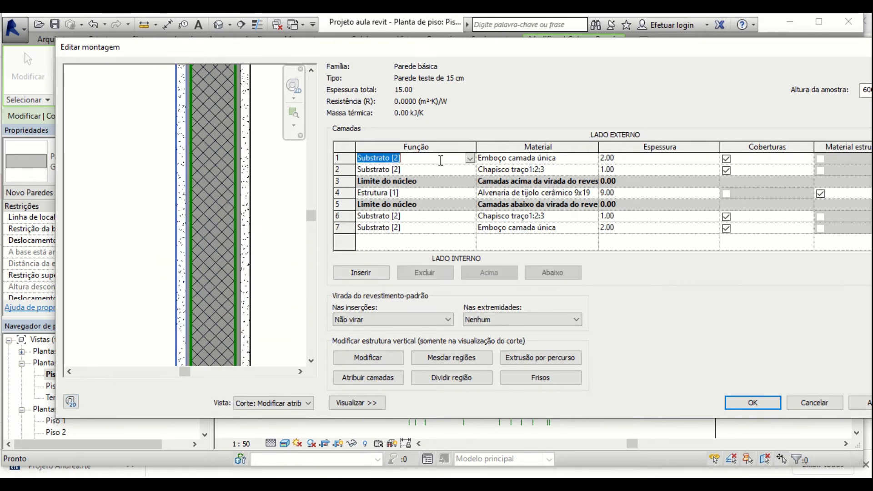
left_click(437, 191)
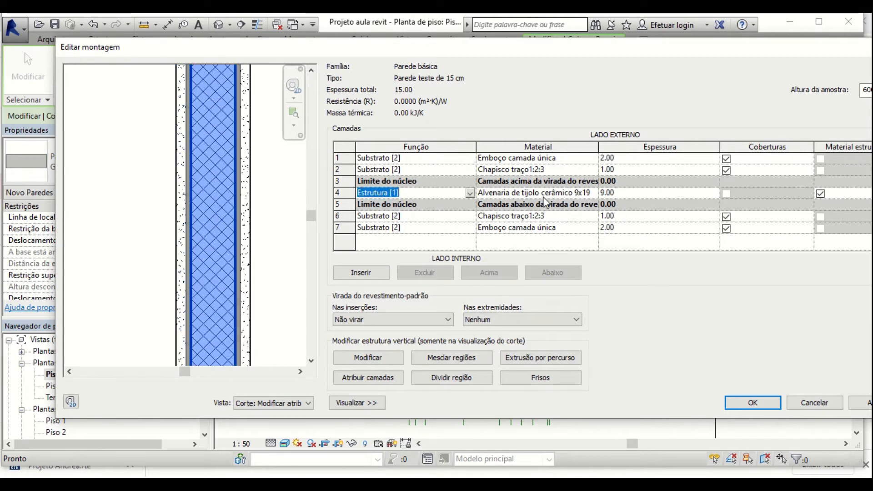
left_click(544, 216)
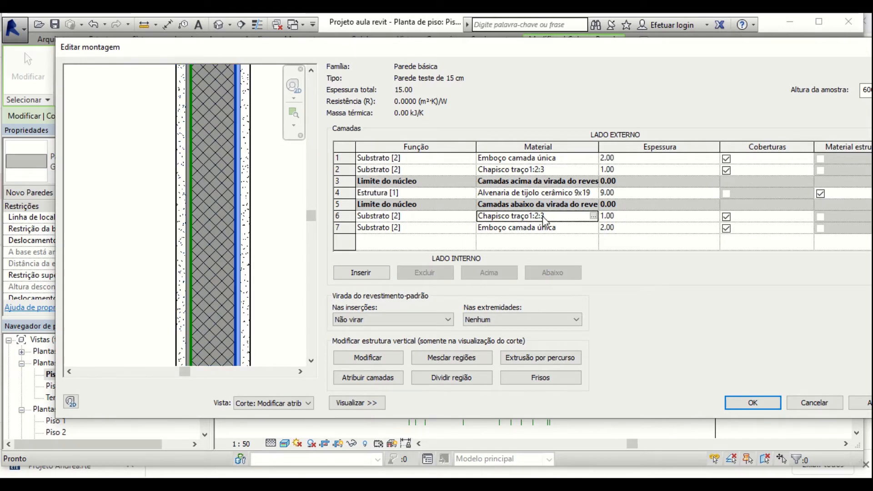
left_click(555, 170)
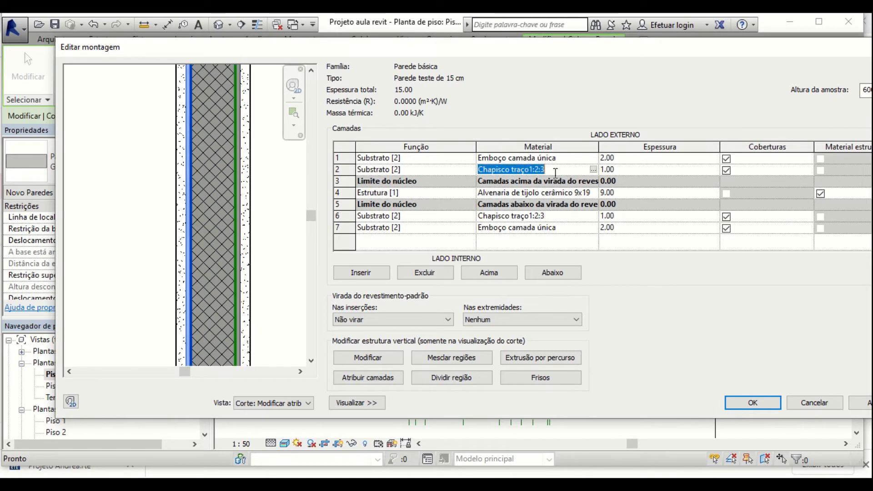
left_click(566, 228)
left_click(568, 157)
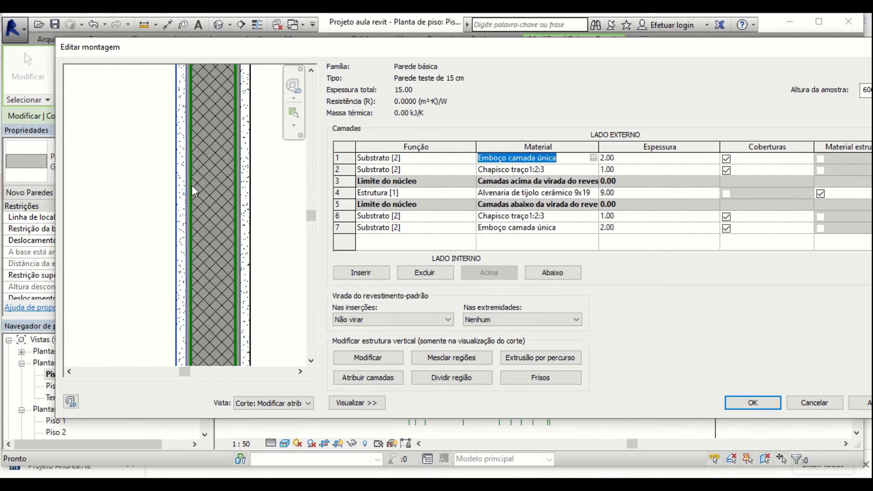
scroll(219, 259, "up", 2)
scroll(220, 258, "down", 1)
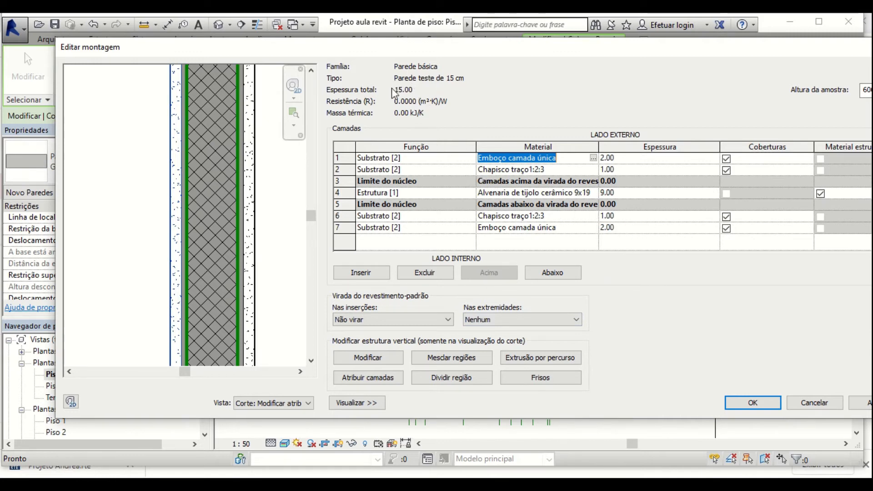
left_click(604, 169)
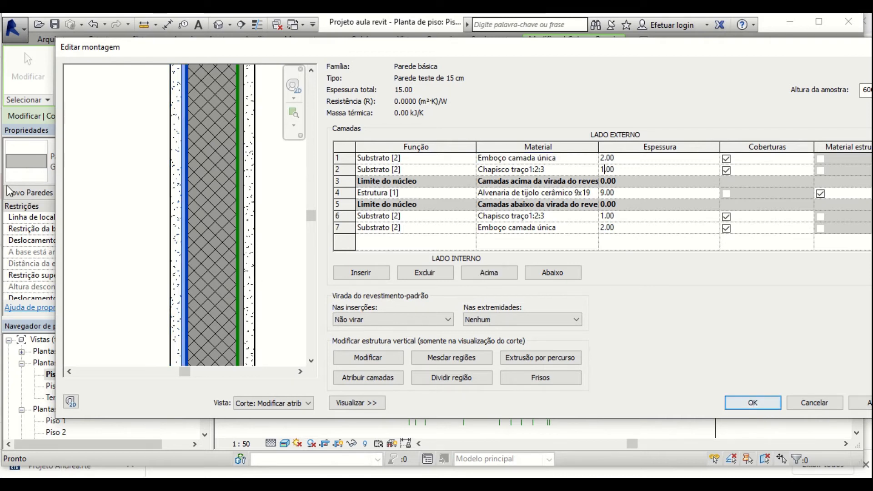
Switch the wall assembly preview to the floor plan view and inspect the layers up close.
left_click(307, 405)
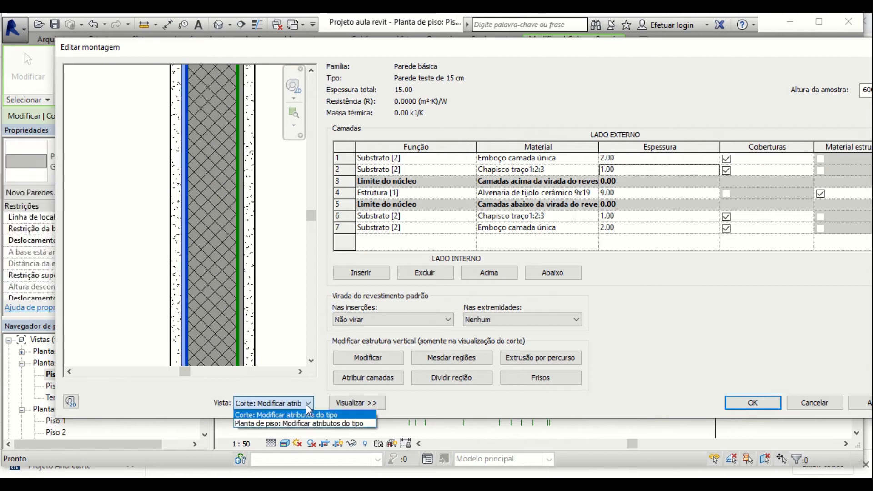
left_click(277, 422)
scroll(184, 203, "up", 5)
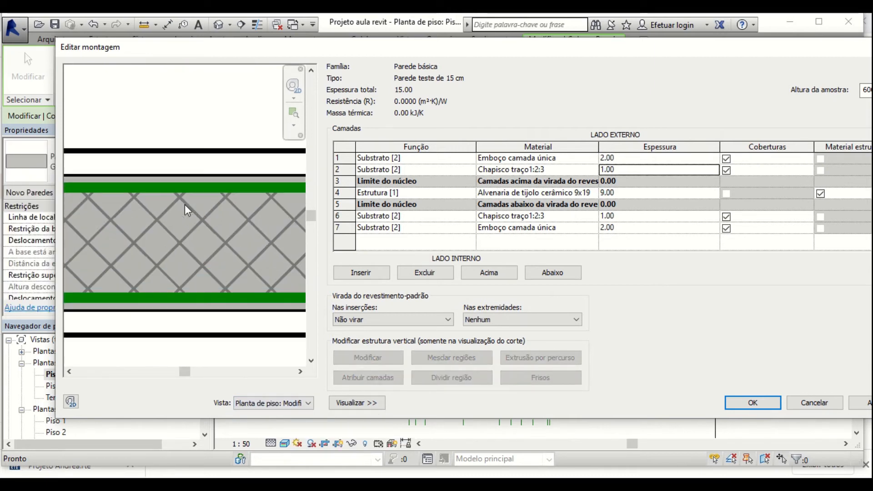
Accept the layer structure and type properties of Parede teste de 15 cm and delete the sample wall from the Piso 1 plan.
scroll(185, 204, "down", 1)
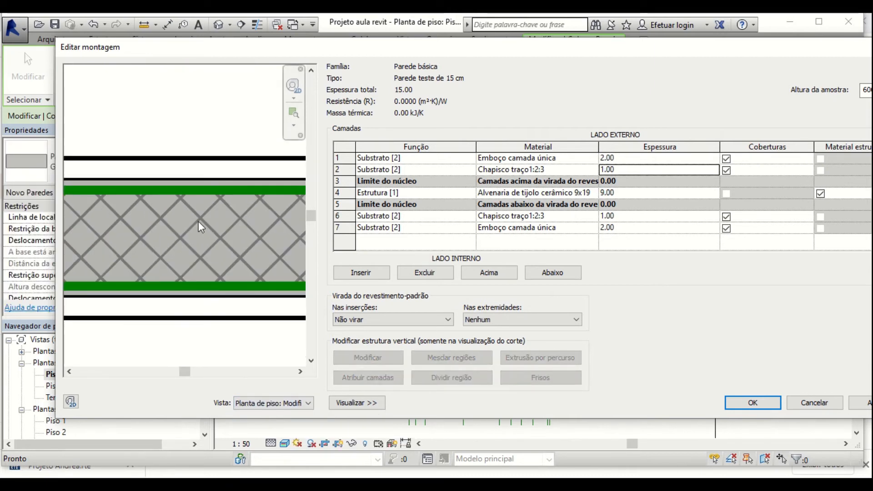
left_click(754, 406)
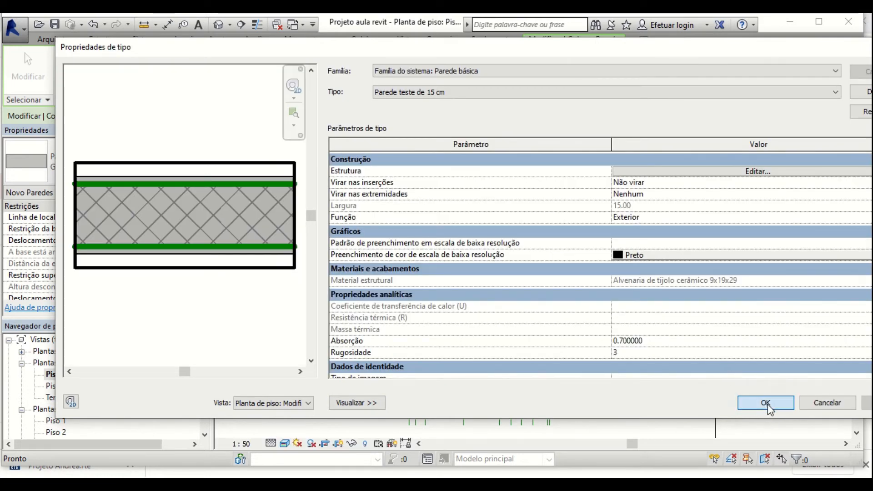
left_click(765, 402)
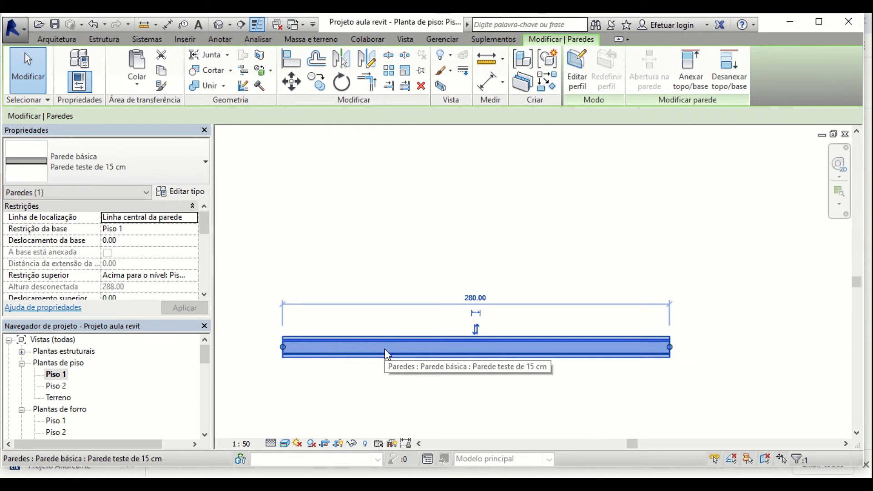
key("Delete")
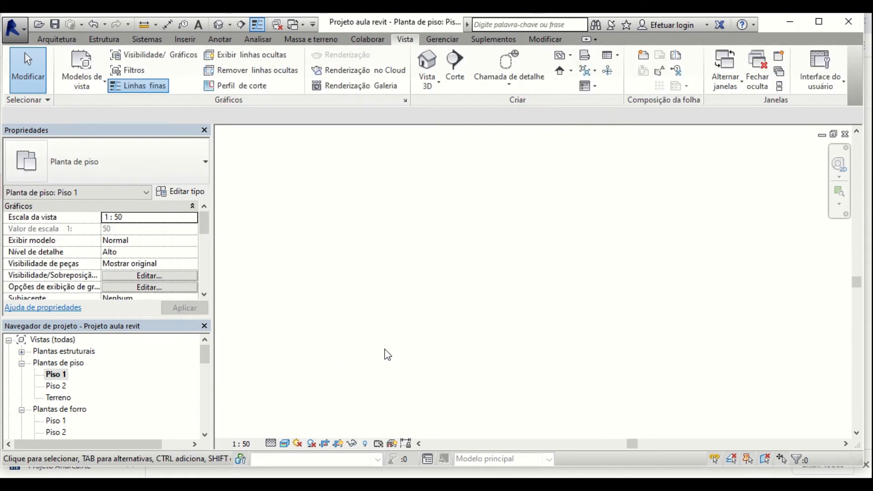
Start an architectural wall and choose the basic wall type Parede de 15 cm.
left_click(187, 172)
left_click(186, 172)
left_click(57, 39)
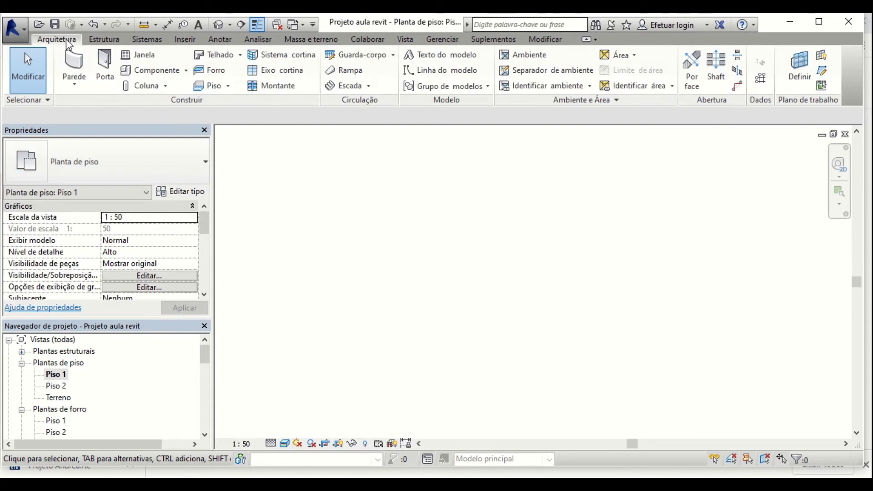
left_click(73, 82)
left_click(89, 116)
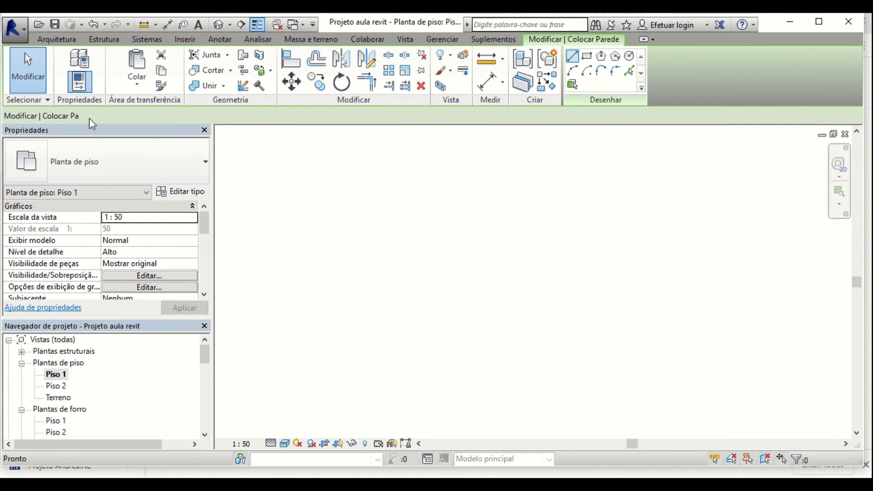
left_click(185, 161)
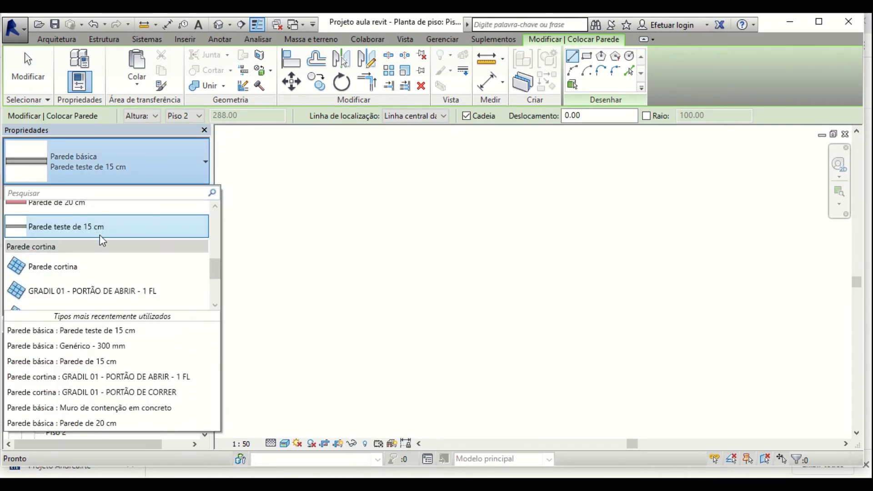
scroll(102, 234, "up", 1)
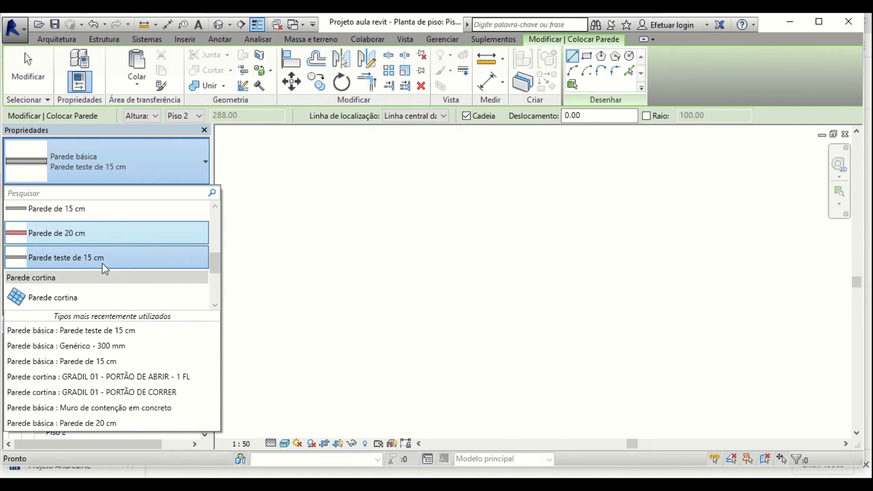
scroll(91, 246, "up", 1)
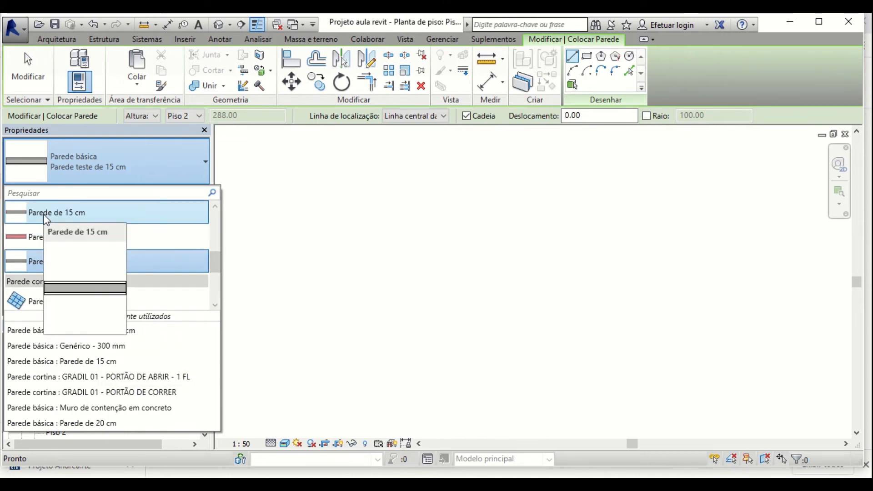
left_click(47, 214)
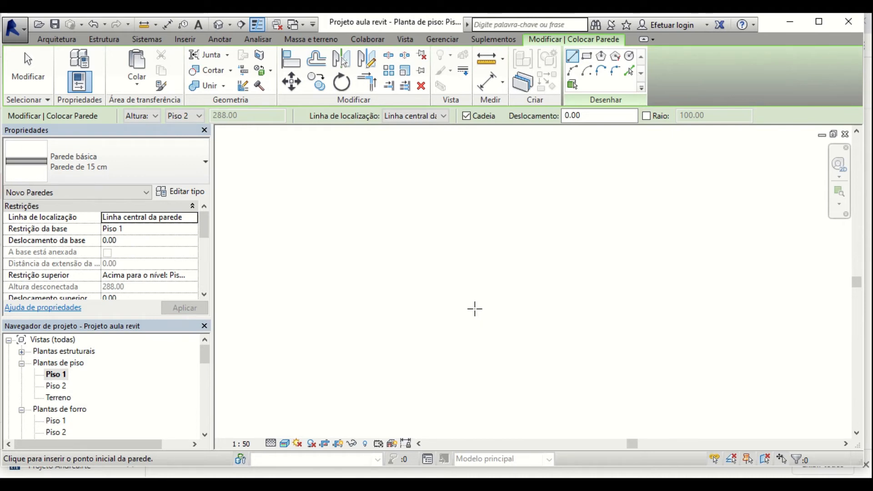
Set the new wall's top constraint to Acima para o nível: Piso 2 and its location line to Linha central da parede.
middle_click_drag(612, 335, 341, 359)
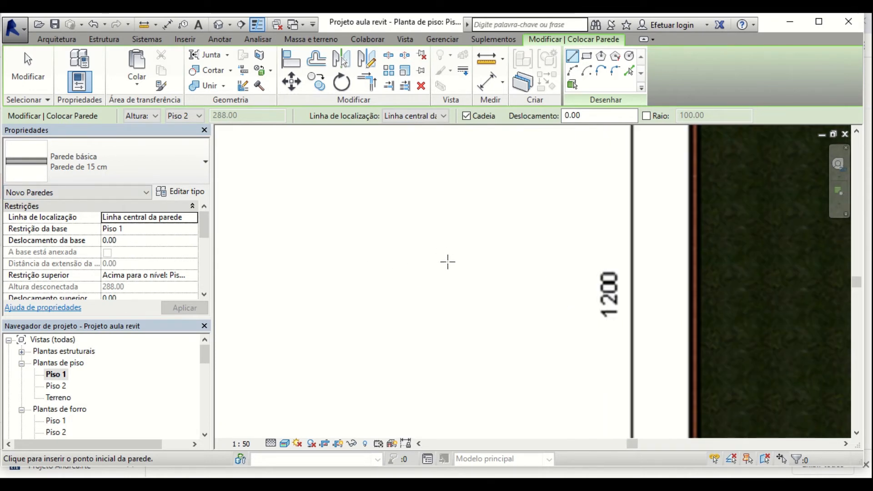
scroll(448, 262, "up", 2)
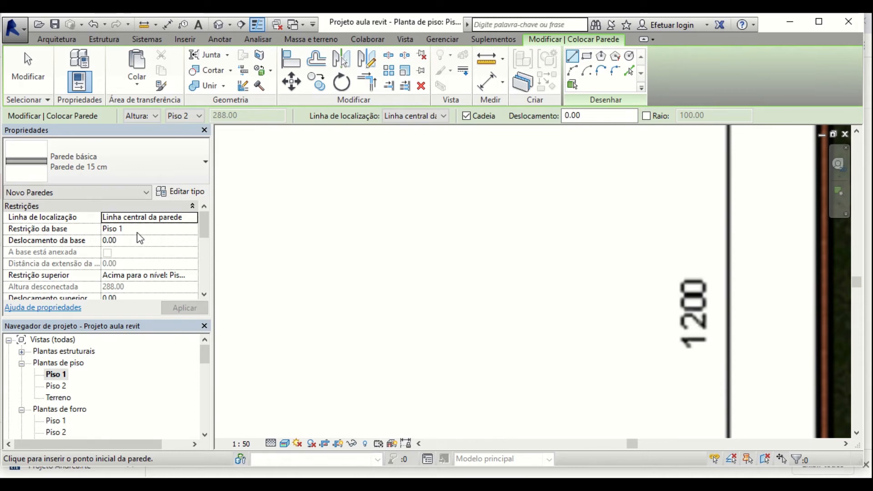
left_click(193, 275)
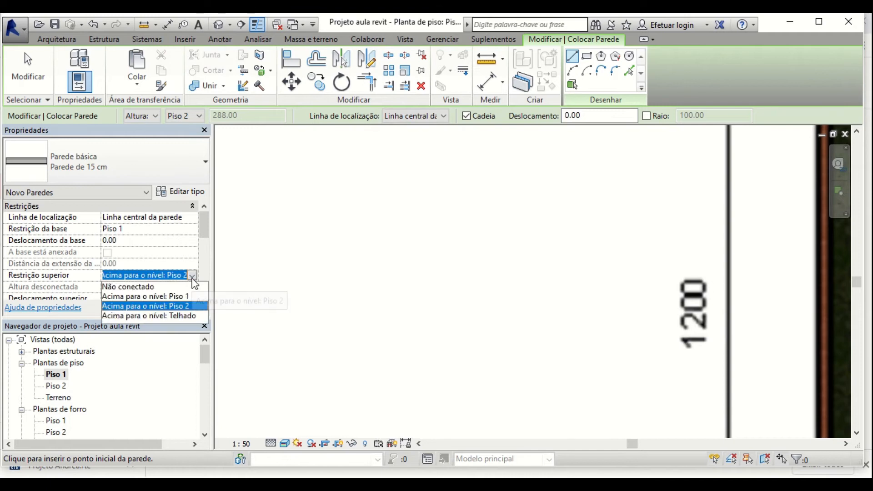
left_click(140, 305)
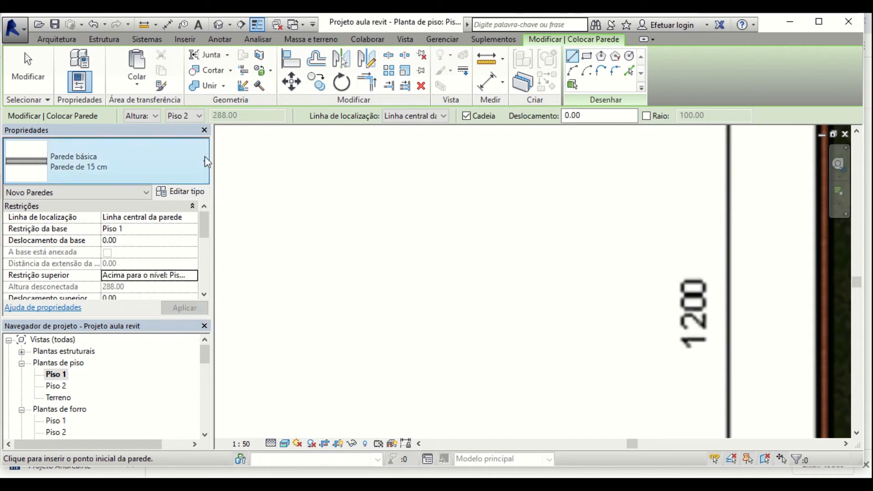
left_click(155, 116)
left_click(157, 117)
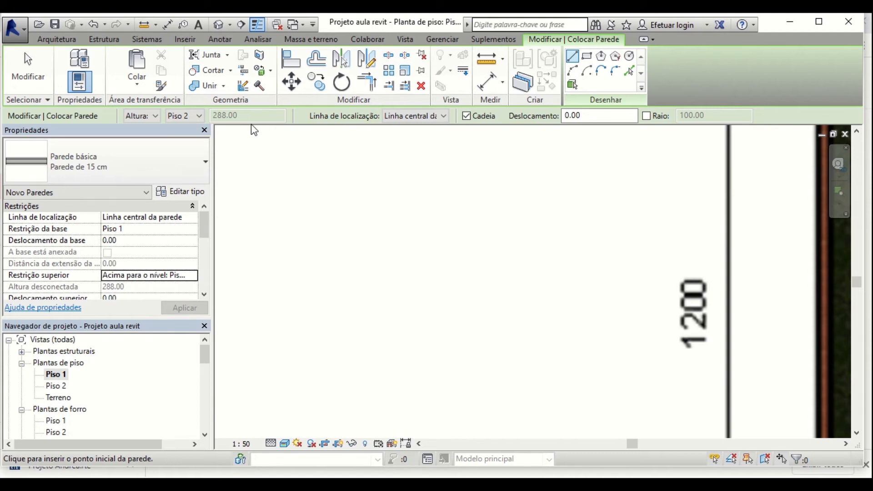
left_click(444, 117)
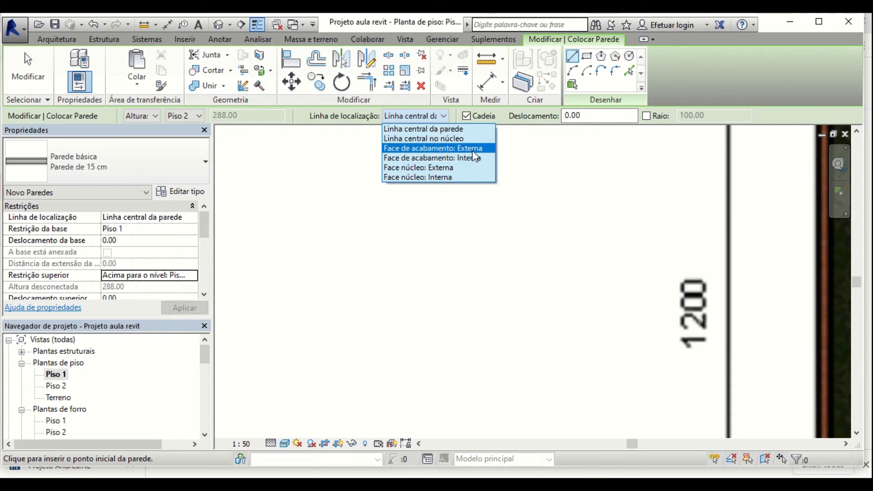
left_click(452, 130)
Draw a Parede de 15 cm wall about 380 cm long over the reference house's upper outer wall, from corner to corner.
scroll(454, 261, "down", 4)
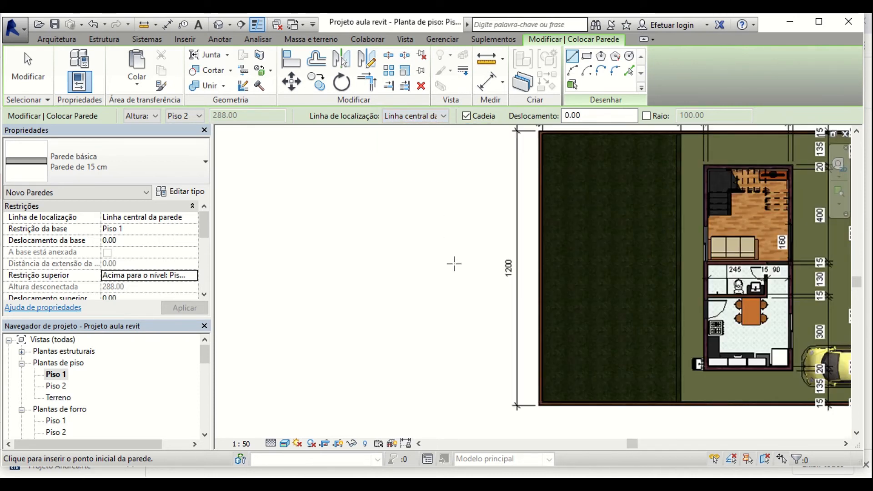
scroll(454, 264, "down", 4)
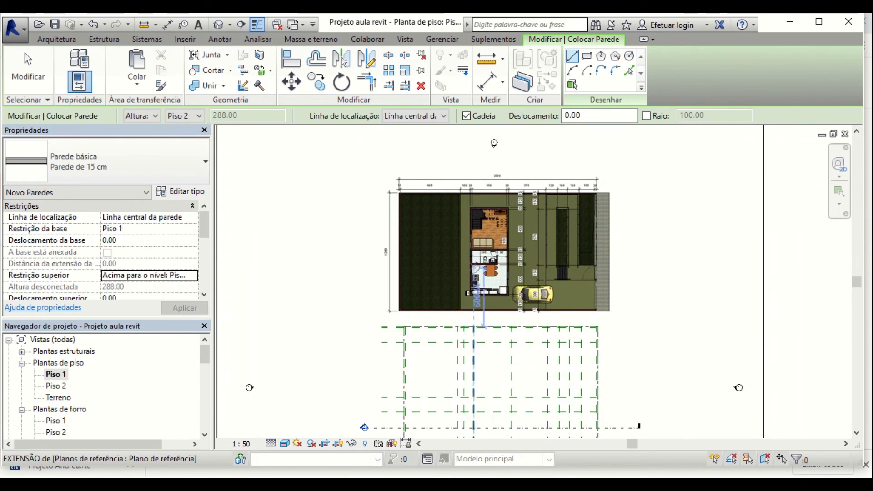
scroll(485, 280, "up", 1)
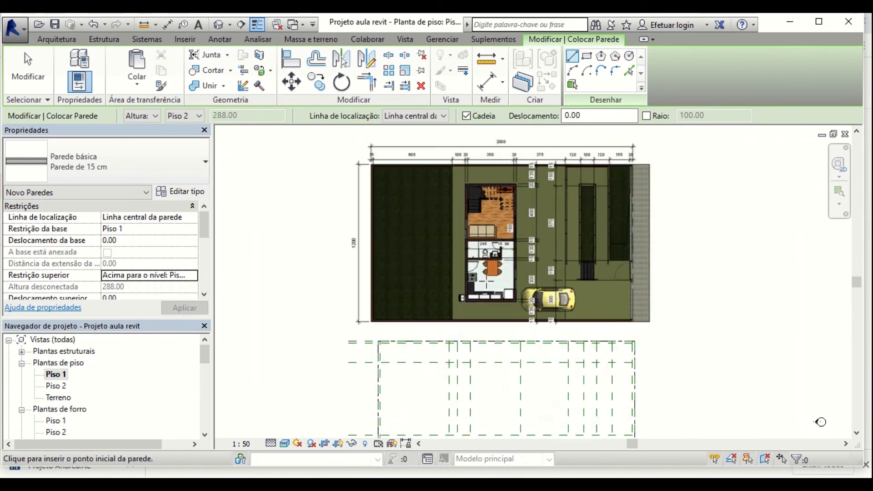
scroll(470, 193, "up", 4)
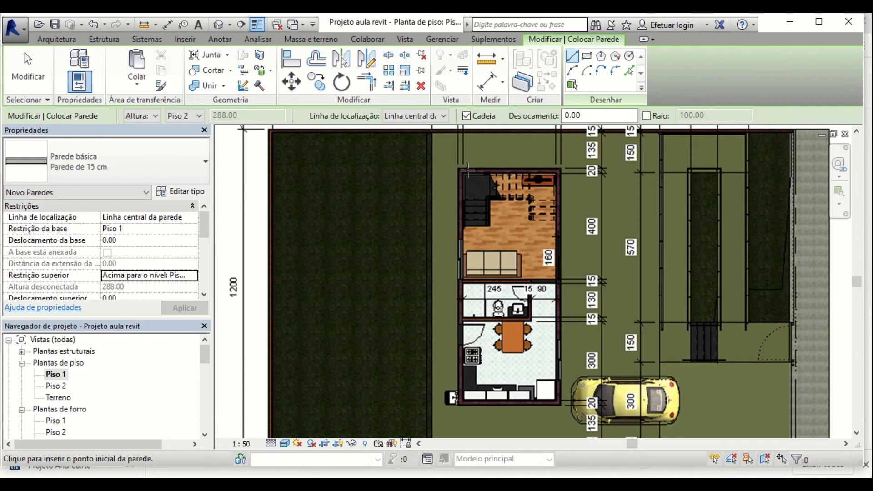
scroll(468, 171, "up", 7)
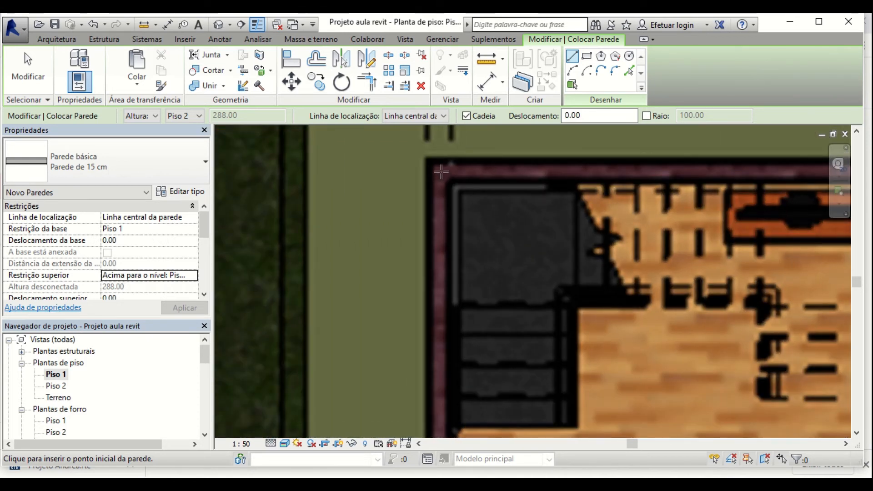
left_click(441, 171)
scroll(601, 190, "down", 5)
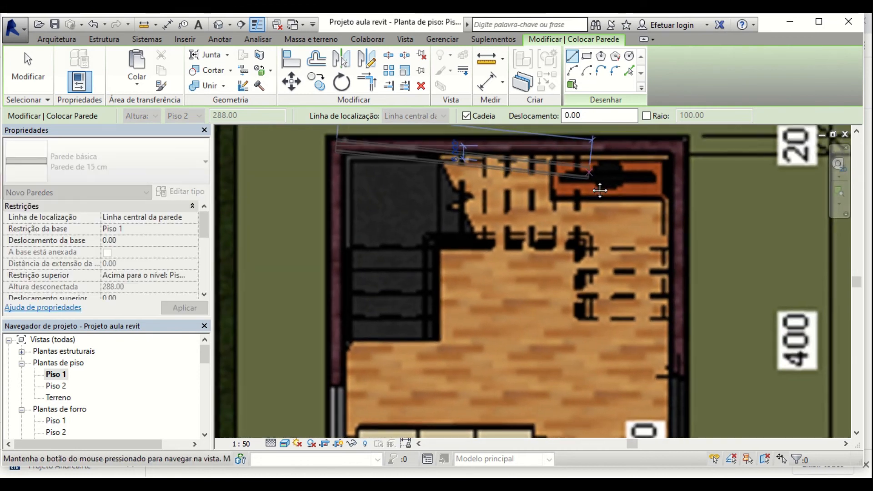
middle_click_drag(600, 190, 576, 245)
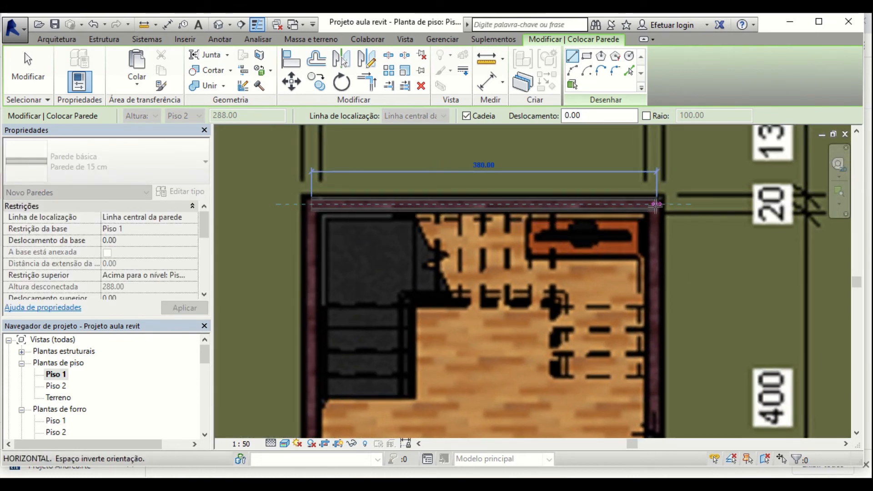
left_click(655, 204)
End the wall chain and delete the 15 cm wall just drawn over the reference house's upper side.
scroll(655, 204, "down", 2)
middle_click_drag(663, 204, 642, 318)
scroll(645, 204, "down", 1)
scroll(643, 318, "down", 1)
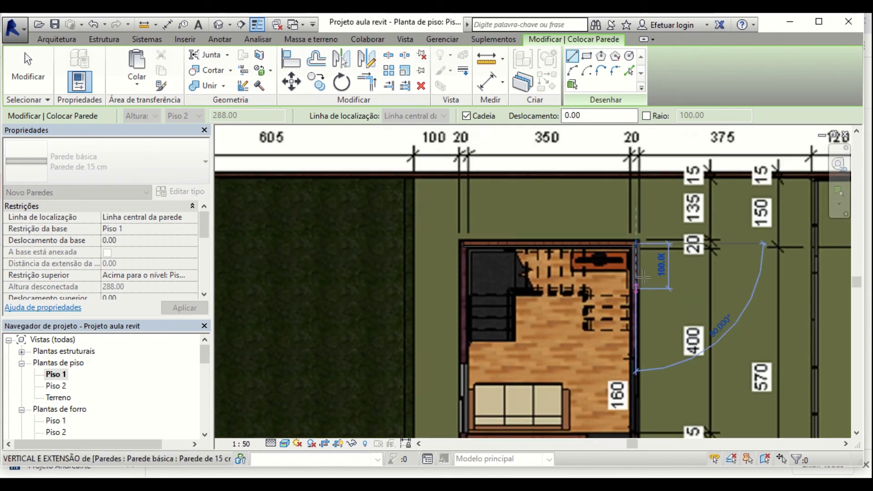
scroll(643, 276, "up", 3)
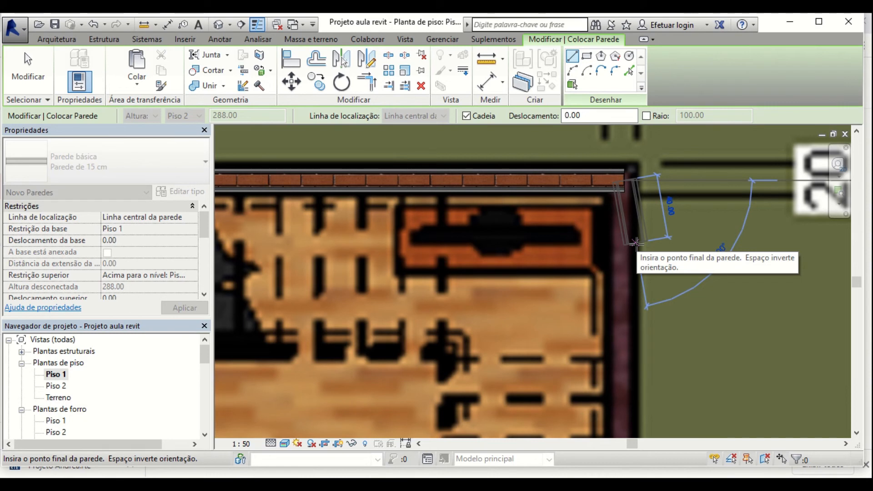
key("Escape")
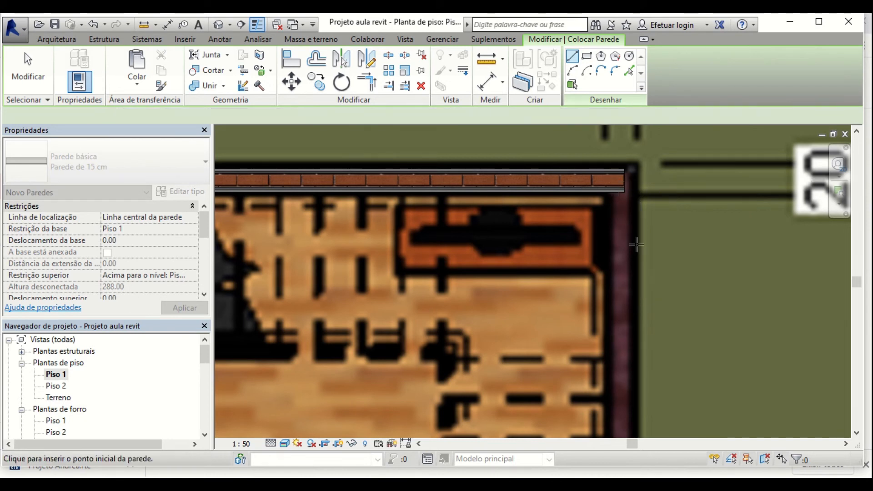
key("Escape")
left_click(620, 192)
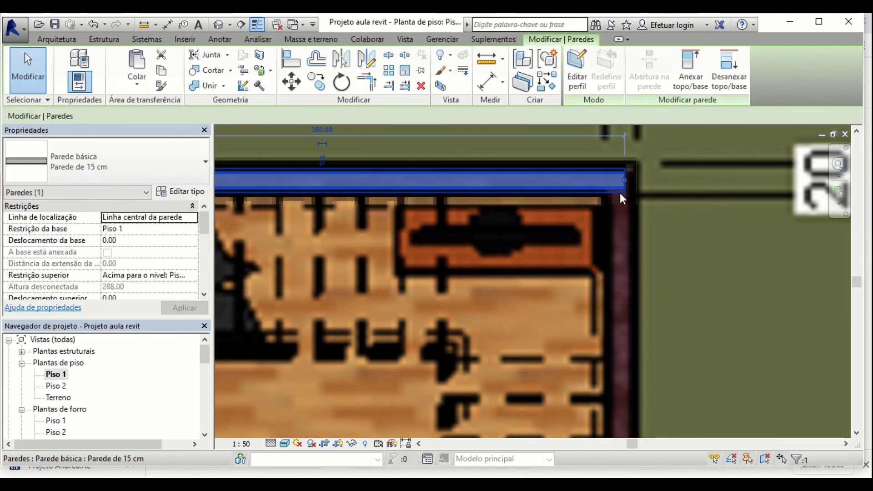
key("Delete")
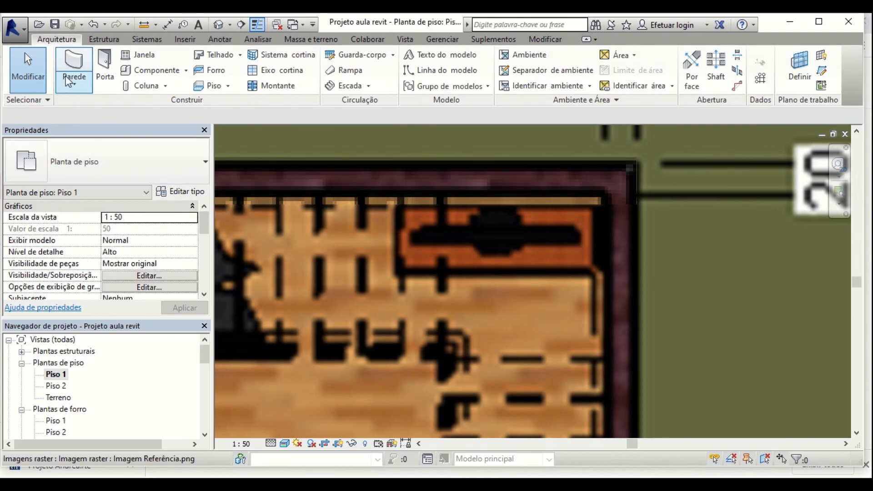
Start an architectural wall of type Parede de 20 cm and draw it over the reference house's upper outer wall, from left to right corner.
left_click(74, 84)
left_click(111, 109)
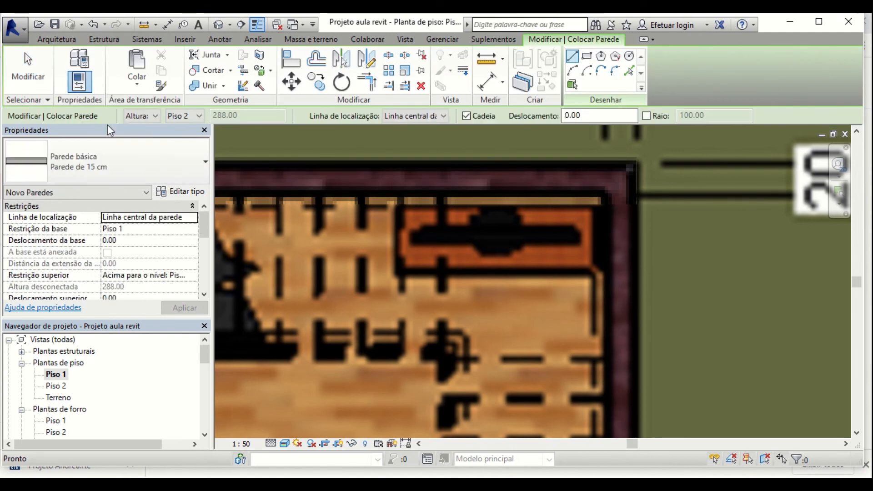
left_click(141, 159)
left_click(68, 210)
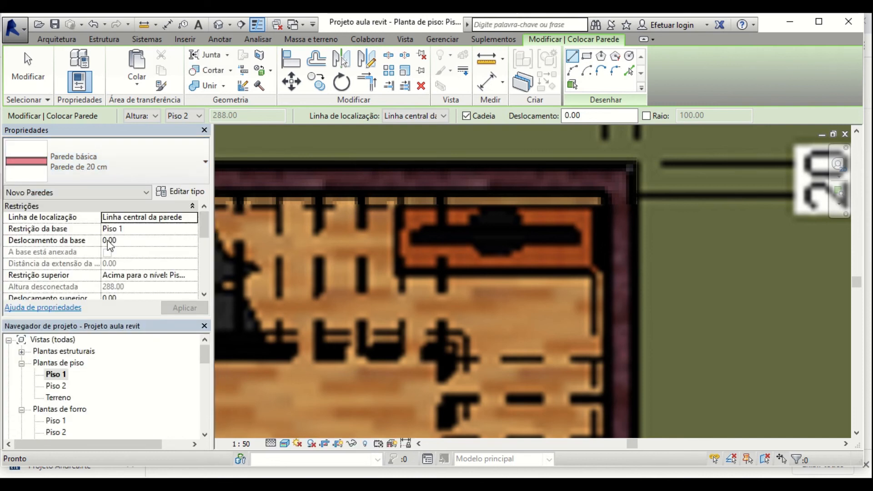
scroll(360, 253, "down", 4)
scroll(368, 219, "up", 2)
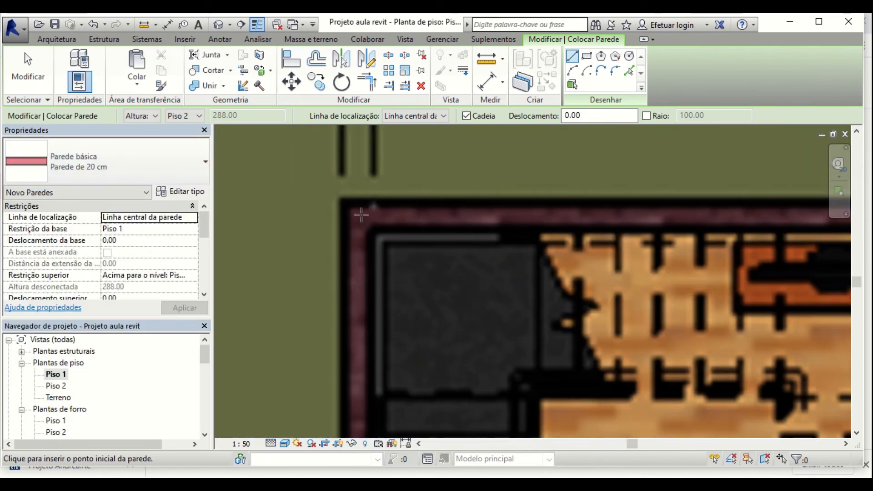
left_click(376, 216)
middle_click_drag(506, 212, 273, 211)
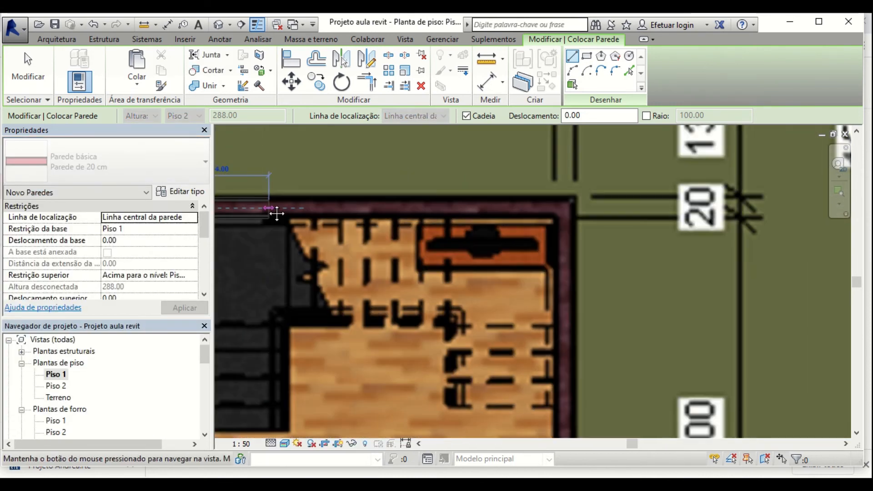
left_click(574, 208)
Continue the 20 cm wall down the reference house's right-hand outer side to the lower-right corner of the kitchen.
scroll(587, 291, "down", 2)
middle_click_drag(601, 247, 603, 105)
scroll(588, 261, "down", 1)
middle_click_drag(588, 264, 559, 37)
middle_click_drag(557, 231, 564, 14)
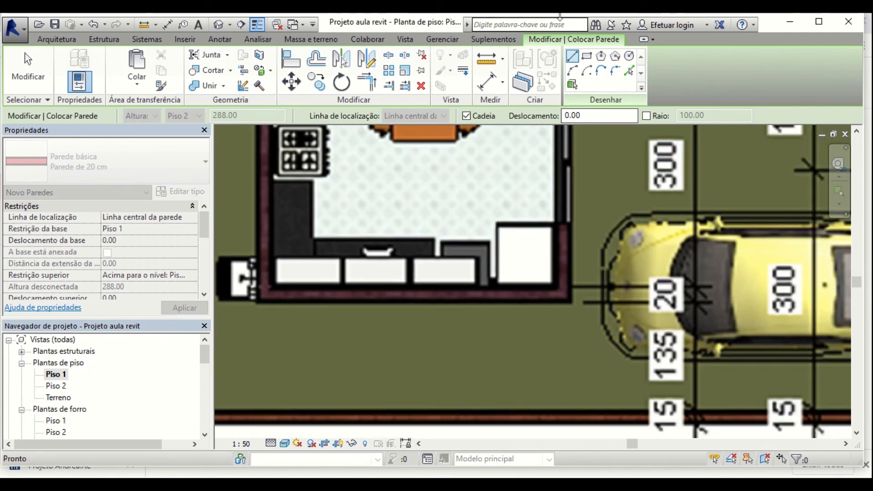
scroll(537, 214, "up", 2)
left_click(571, 324)
Continue the 20 cm wall along the kitchen's lower outer side to the house's lower-left corner.
scroll(399, 347, "down", 3)
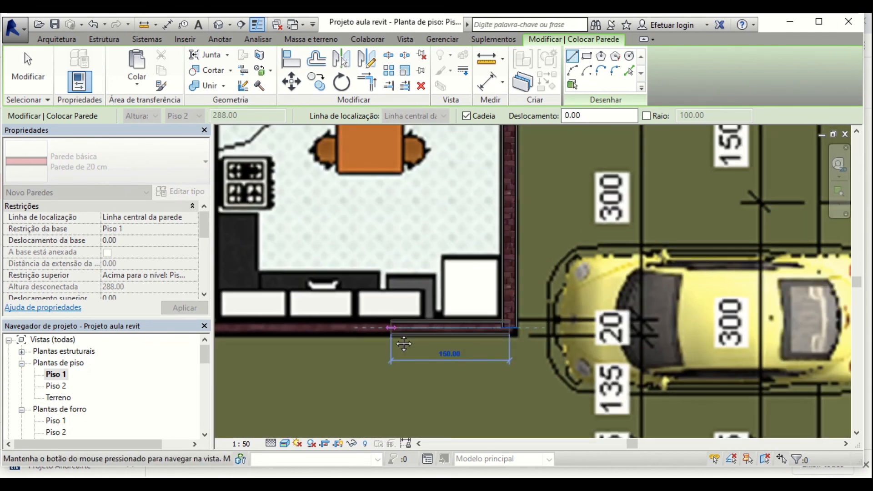
middle_click_drag(214, 359, 449, 371)
left_click(448, 371)
Continue the 20 cm wall up the house's left outer side to the starting corner, closing the outer wall outline.
scroll(434, 405, "down", 2)
middle_click_drag(425, 291, 408, 427)
middle_click_drag(407, 275, 408, 401)
scroll(423, 266, "up", 2)
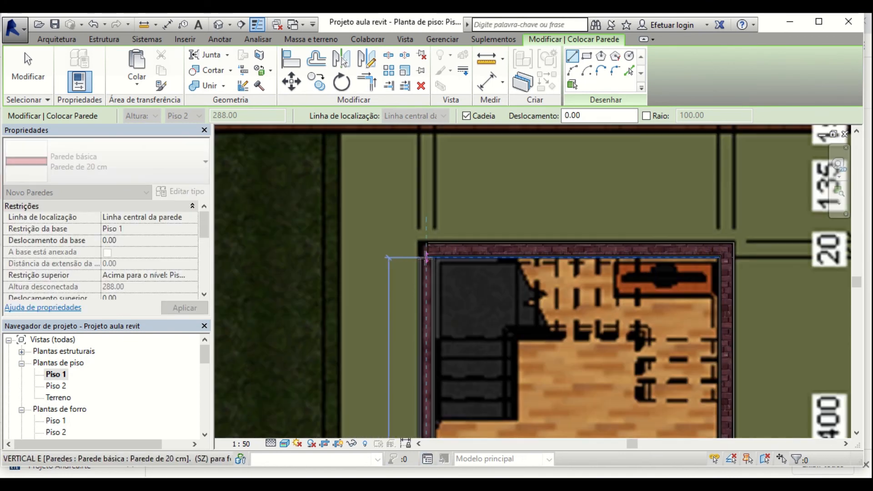
left_click(423, 249)
Start an architectural wall of type Parede de 15 cm and draw it over the bathroom's upper side, from the left outer wall to its upper-right corner.
scroll(423, 249, "down", 2)
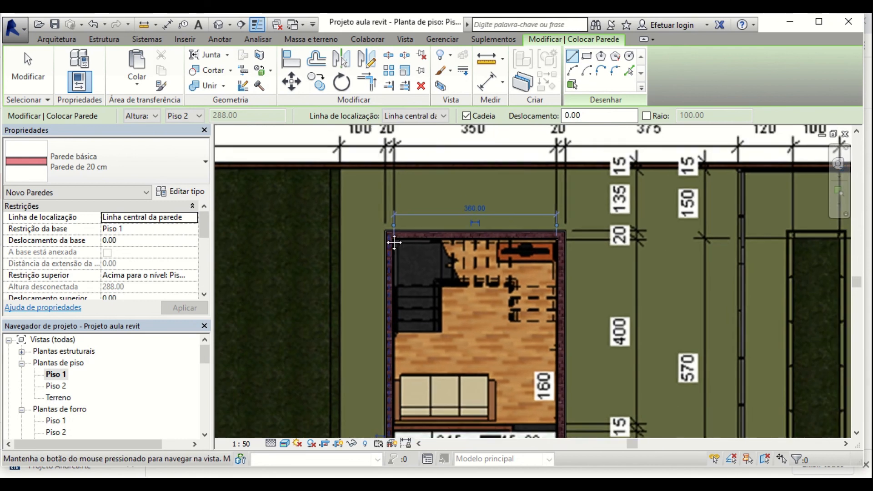
middle_click_drag(427, 327, 428, 223)
scroll(428, 222, "down", 1)
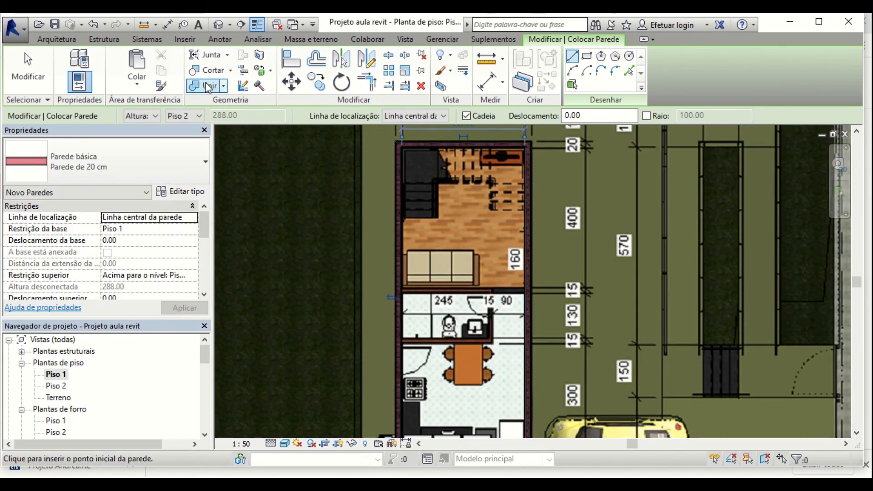
left_click(57, 39)
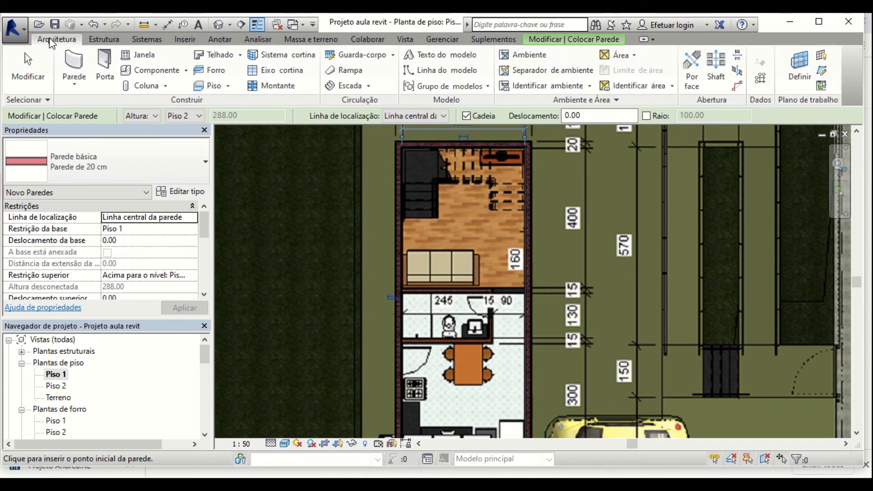
left_click(73, 87)
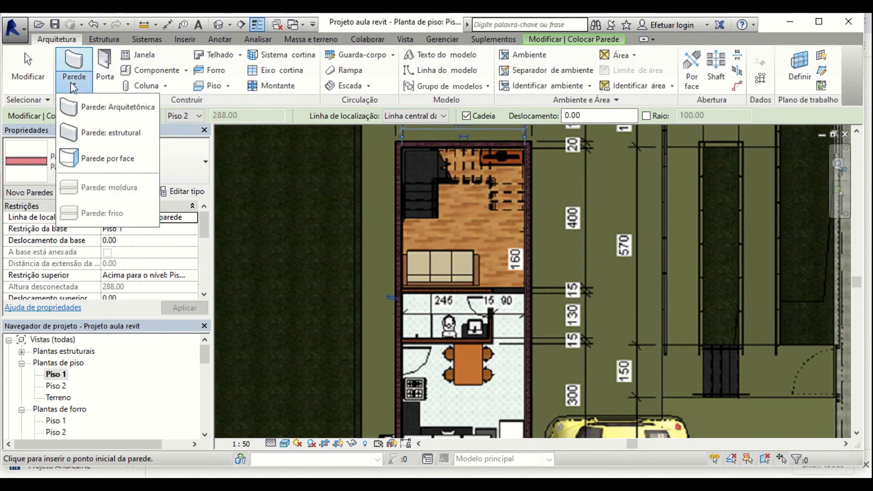
left_click(90, 107)
left_click(120, 173)
scroll(80, 272, "up", 2)
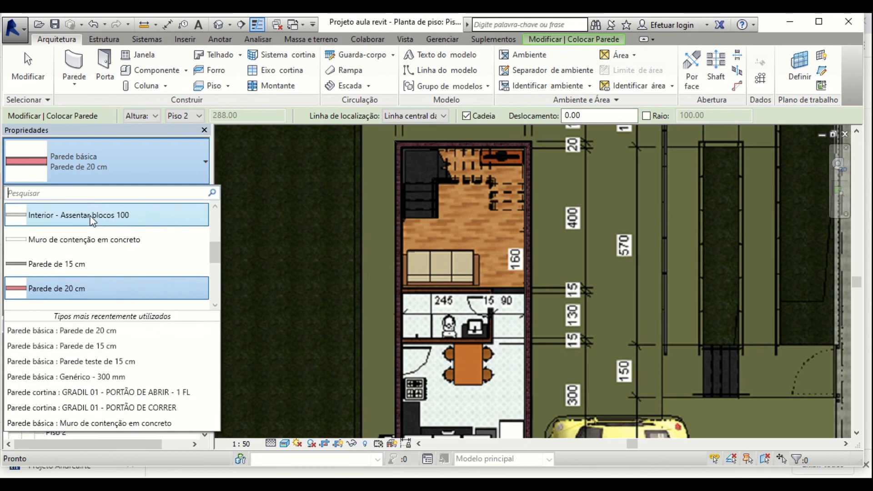
left_click(80, 266)
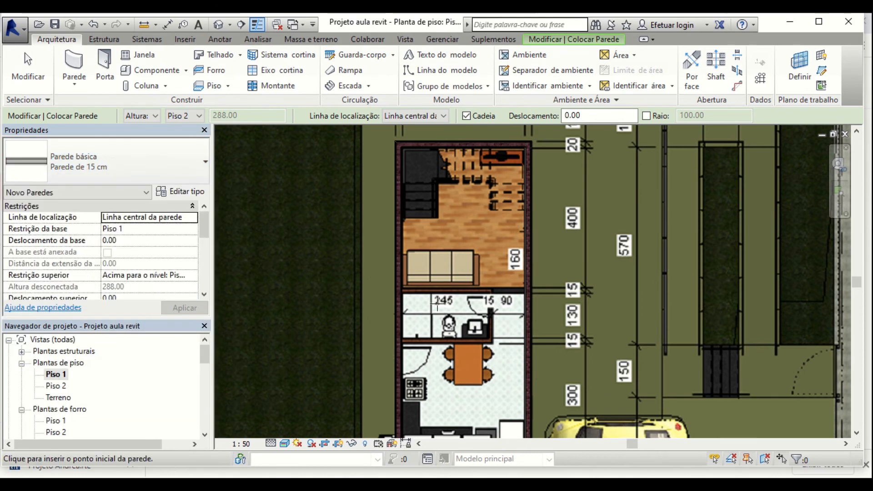
scroll(437, 305, "up", 1)
scroll(418, 300, "up", 1)
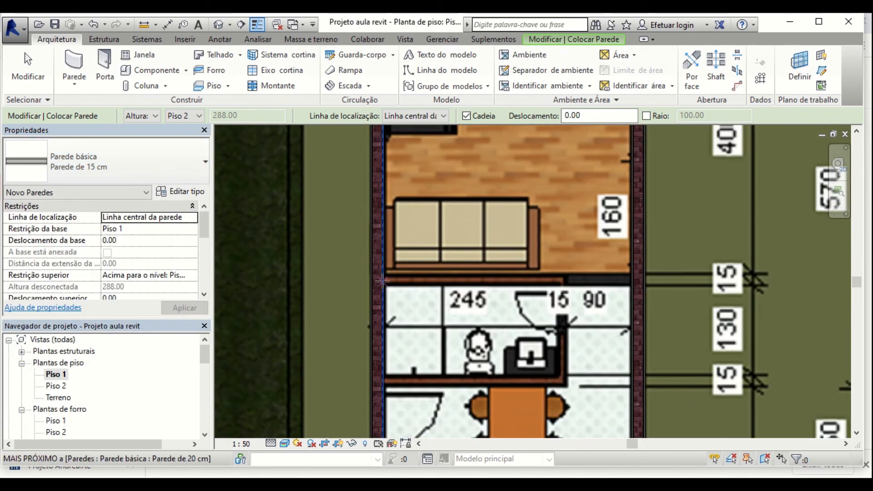
left_click(382, 281)
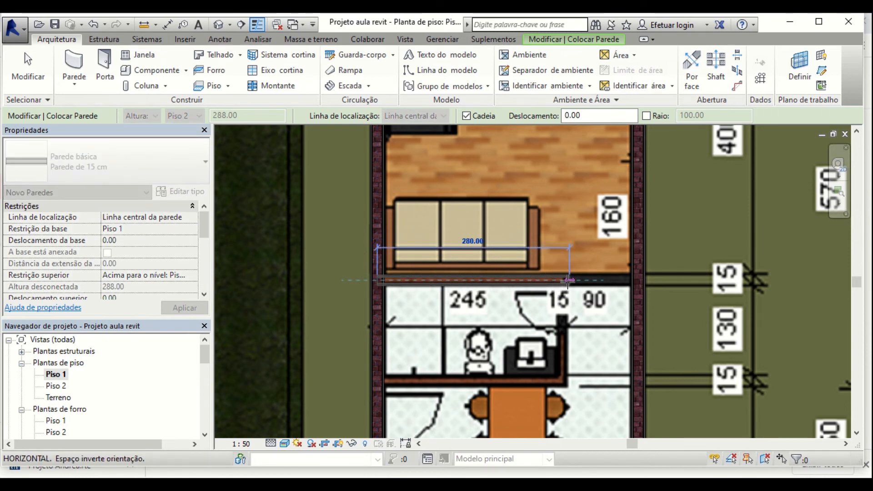
left_click(563, 281)
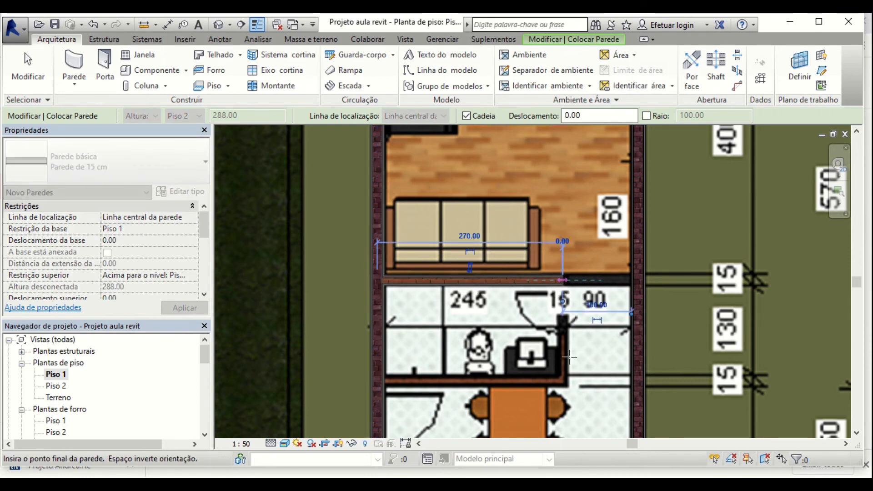
Continue the 15 cm wall down the bathroom's right side and along its lower side to the left outer wall, and end the wall command.
left_click(563, 382)
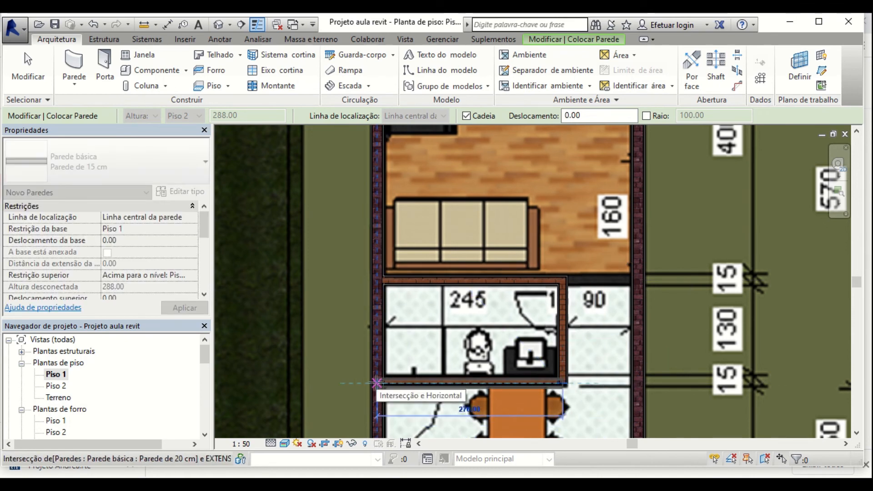
left_click(377, 383)
scroll(376, 383, "down", 1)
middle_click_drag(381, 372, 380, 174)
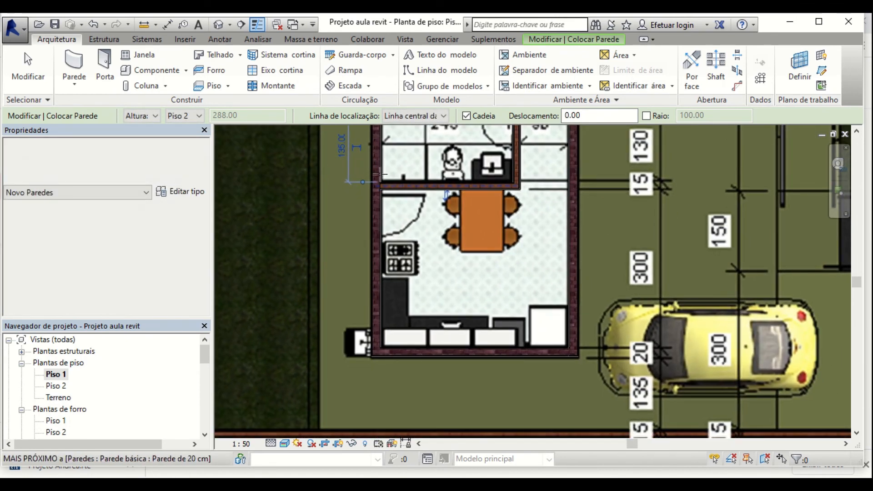
middle_click_drag(394, 301, 410, 425)
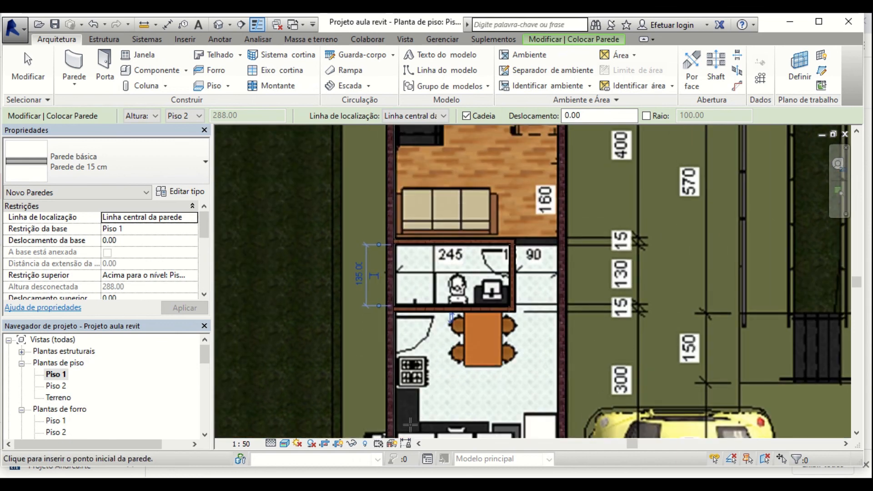
middle_click_drag(446, 394, 394, 345)
scroll(404, 333, "down", 2)
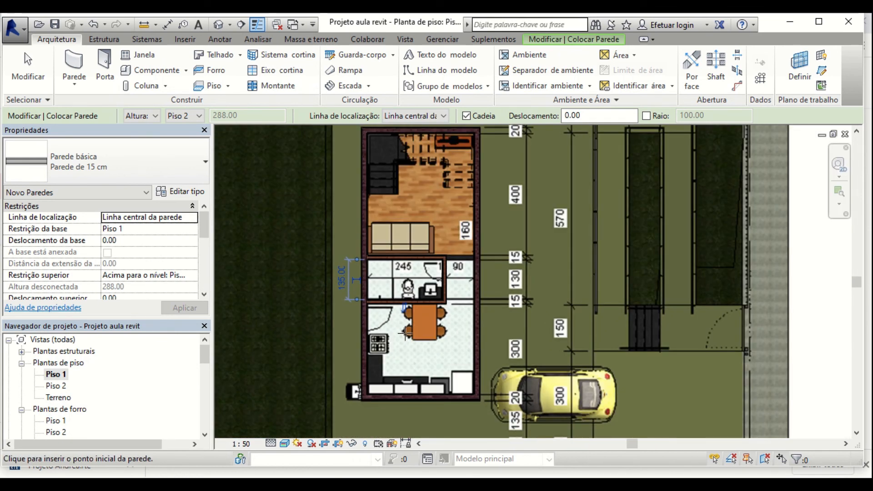
scroll(468, 270, "up", 1)
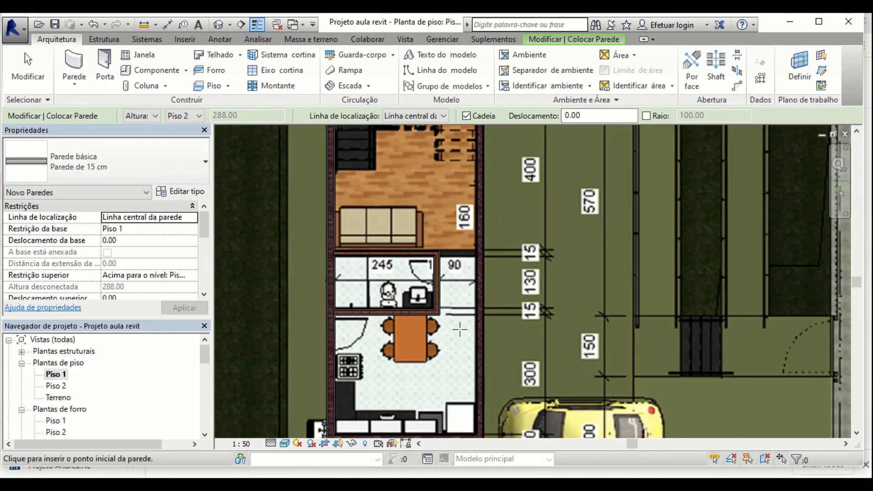
key("Escape")
key("Escape")
Review the drawn walls against the reference plan, from the whole lot to the living room and the house's upper side.
scroll(391, 326, "down", 3)
scroll(355, 324, "down", 1)
middle_click_drag(356, 324, 418, 330)
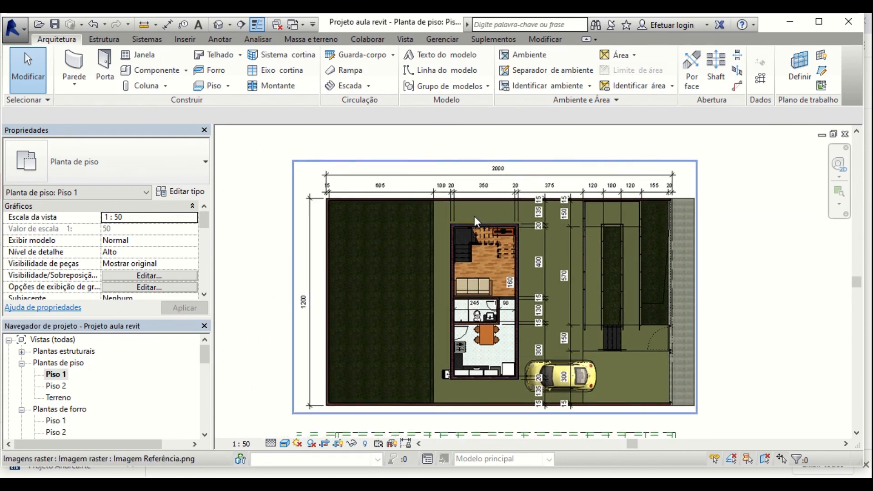
scroll(472, 220, "up", 4)
middle_click_drag(439, 252, 404, 311)
middle_click_drag(434, 369, 444, 276)
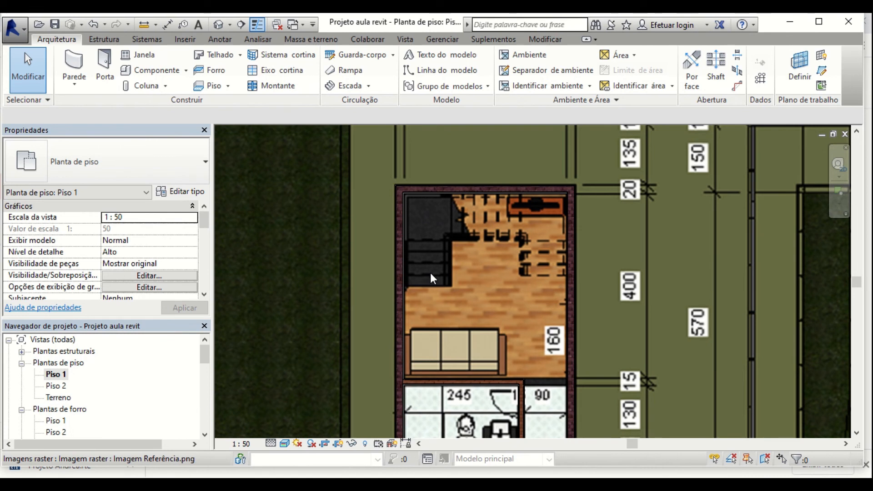
scroll(349, 297, "down", 2)
middle_click_drag(346, 296, 378, 324)
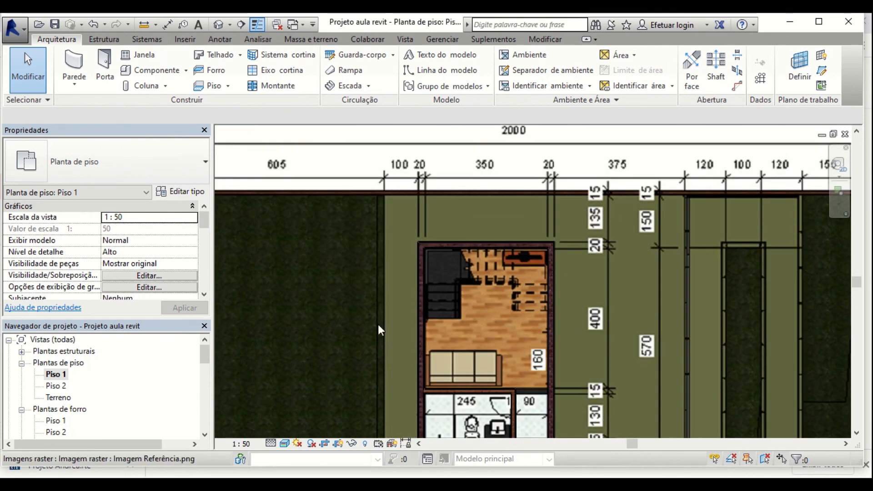
Place an aligned dimension chain above the house across the inner and outer faces of the left and right outer walls.
left_click(167, 24)
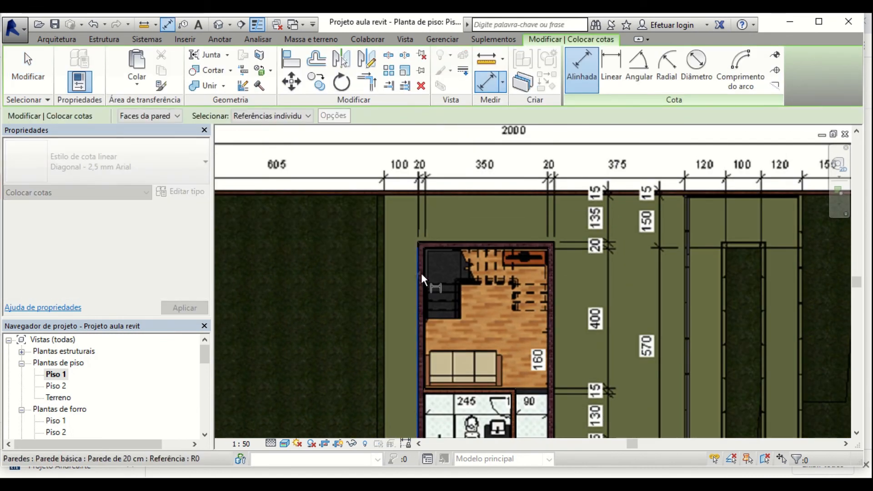
scroll(421, 275, "up", 2)
left_click(425, 273)
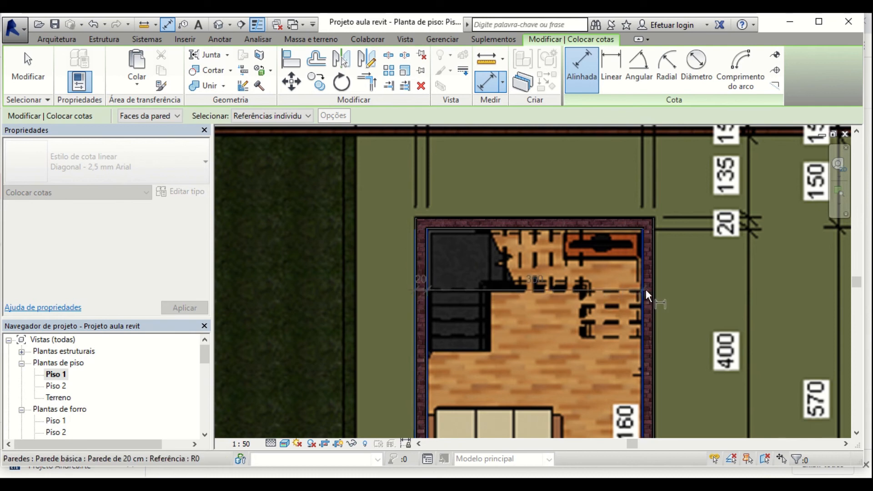
left_click(653, 291)
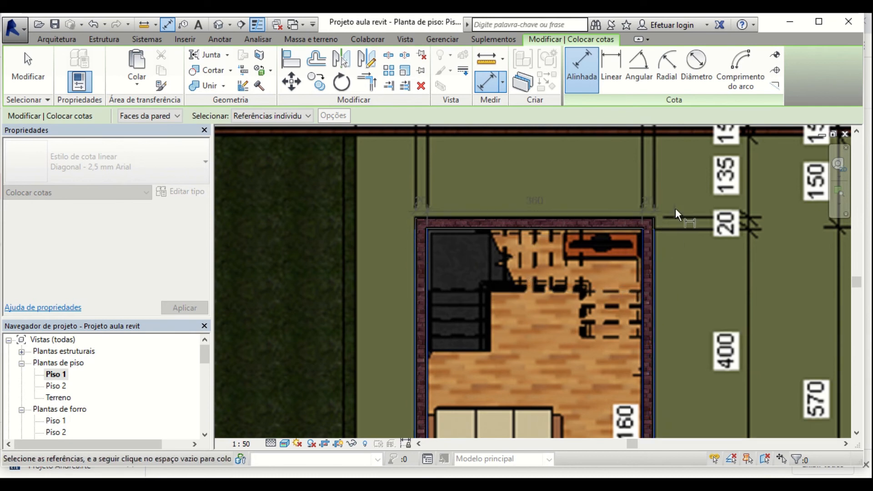
left_click(679, 181)
scroll(667, 228, "down", 2)
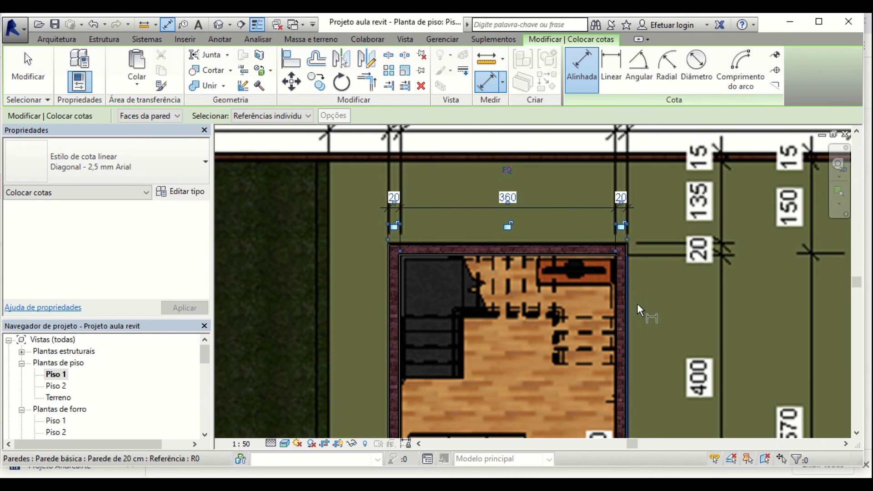
key("Escape")
key("Escape")
Move the house's right outer wall by setting the clear distance between the left and right outer walls to 350 cm.
scroll(646, 326, "down", 1)
middle_click_drag(642, 333, 595, 333)
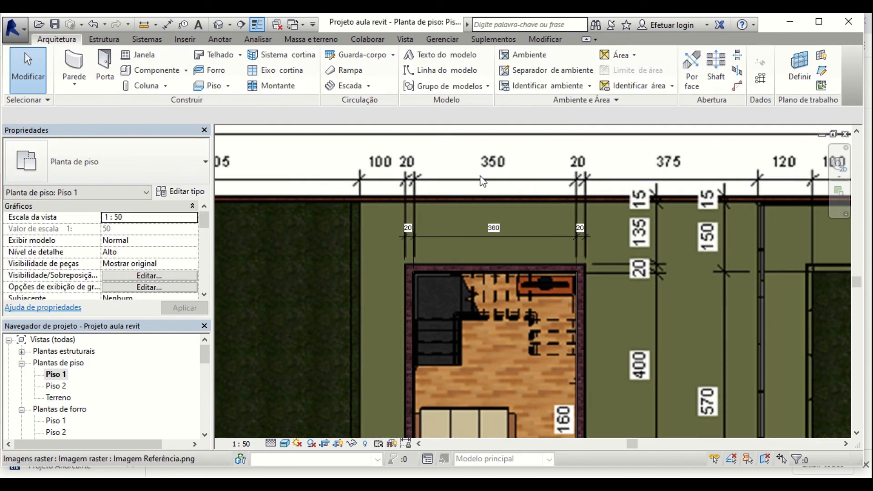
scroll(573, 303, "up", 2)
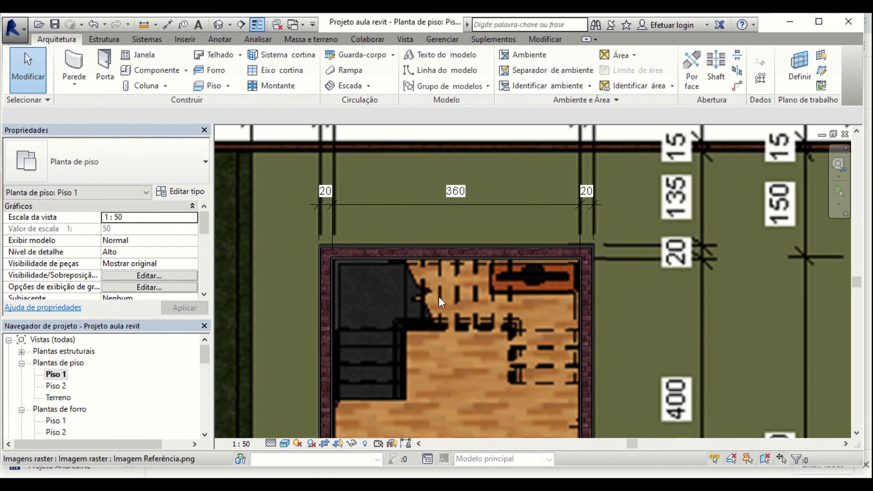
left_click(584, 300)
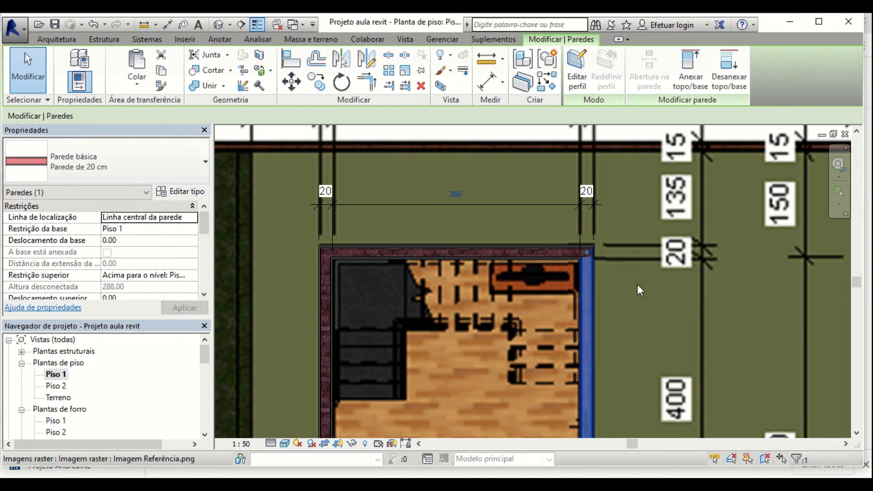
left_click(448, 195)
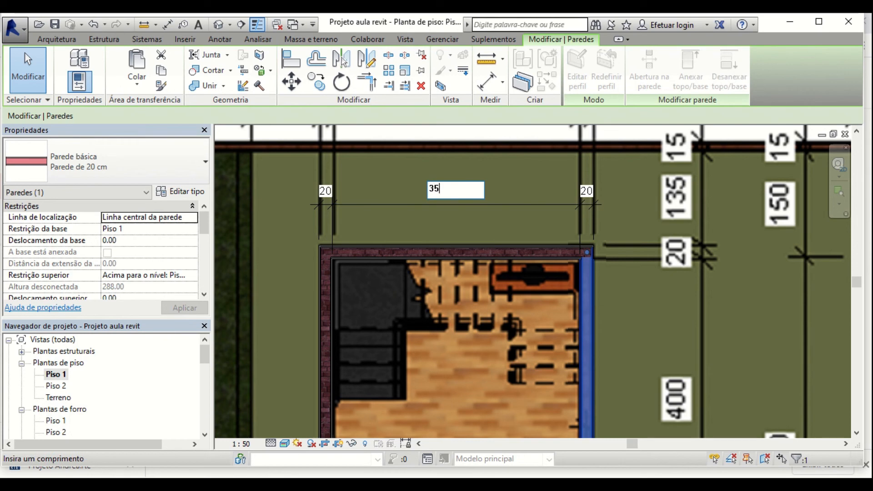
key("Return")
scroll(621, 291, "down", 3)
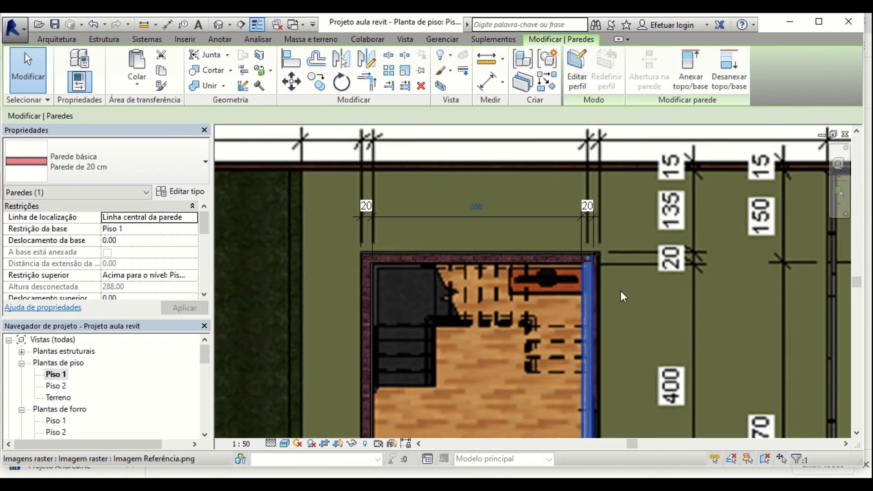
scroll(603, 315, "down", 3)
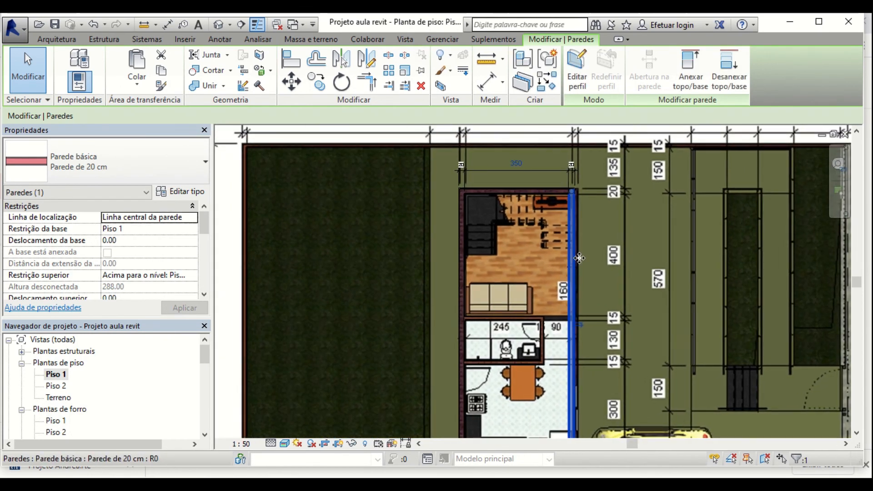
key("Escape")
Place an aligned dimension chain along the house's left side, from the upper outer wall to both faces of the lower outer wall.
middle_click_drag(520, 266, 490, 243)
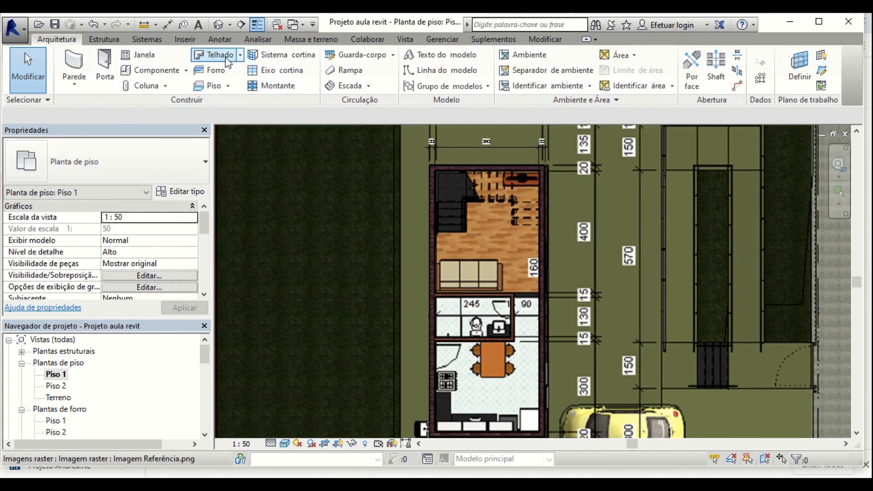
left_click(172, 25)
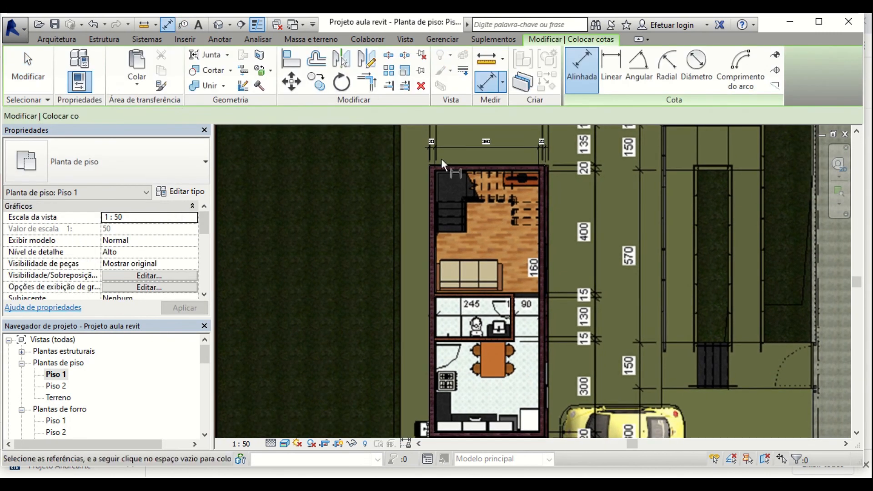
left_click(473, 173)
scroll(502, 396, "up", 3)
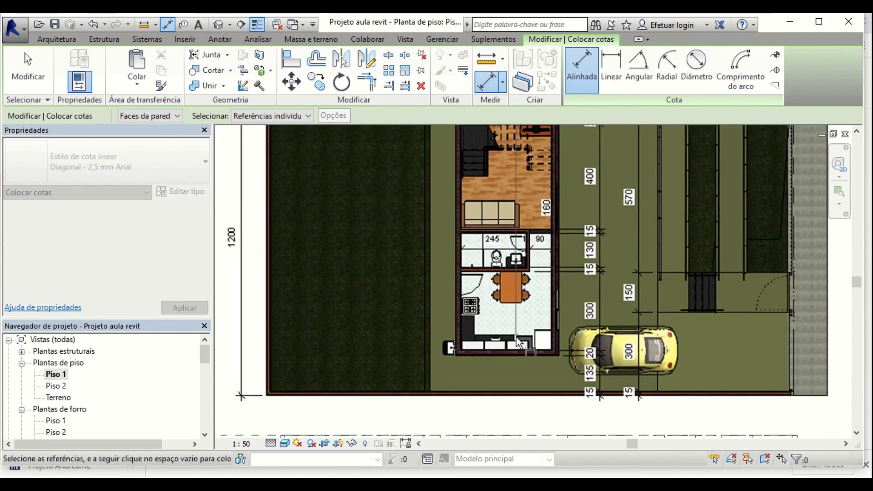
left_click(498, 353)
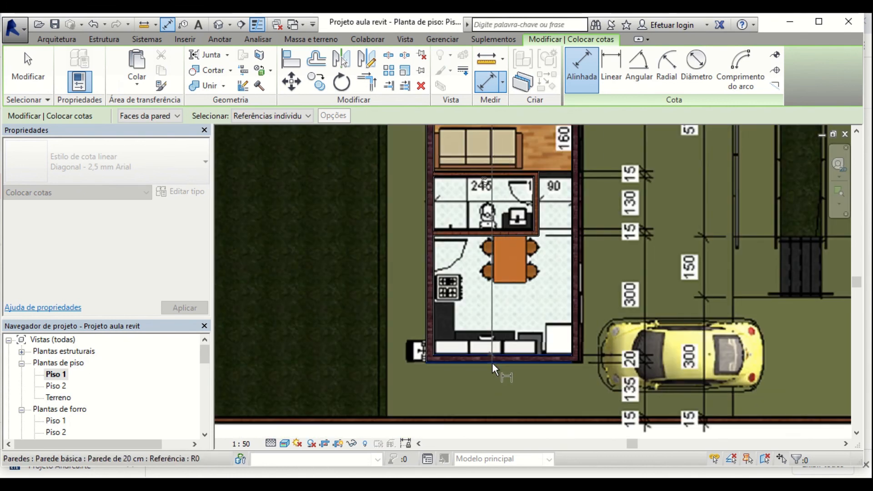
left_click(403, 313)
middle_click_drag(439, 340, 449, 363)
key("Escape")
key("Escape")
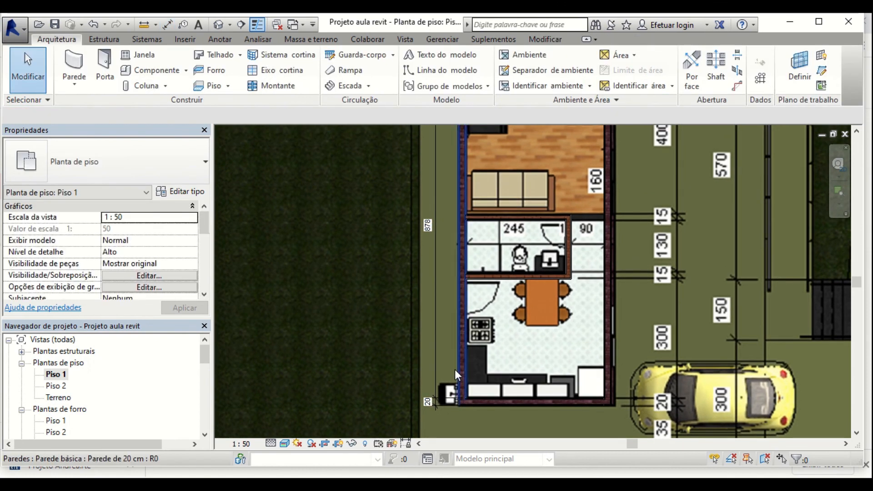
scroll(440, 341, "down", 1)
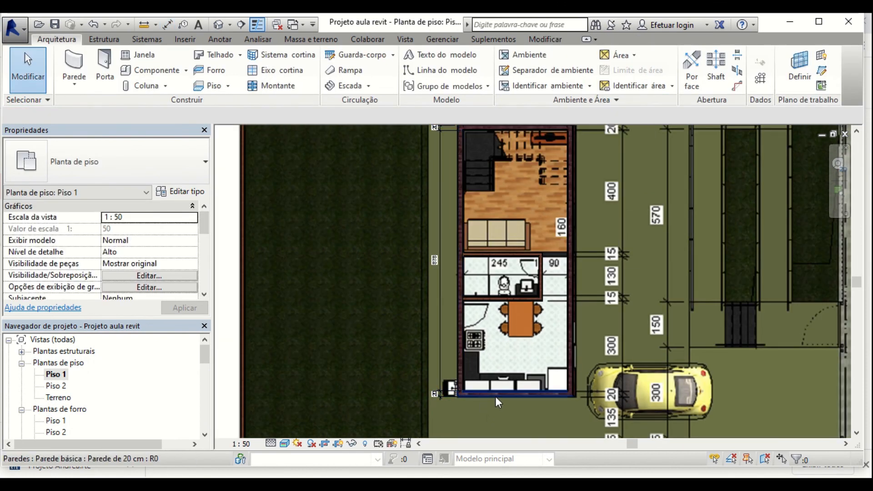
scroll(452, 336, "up", 1)
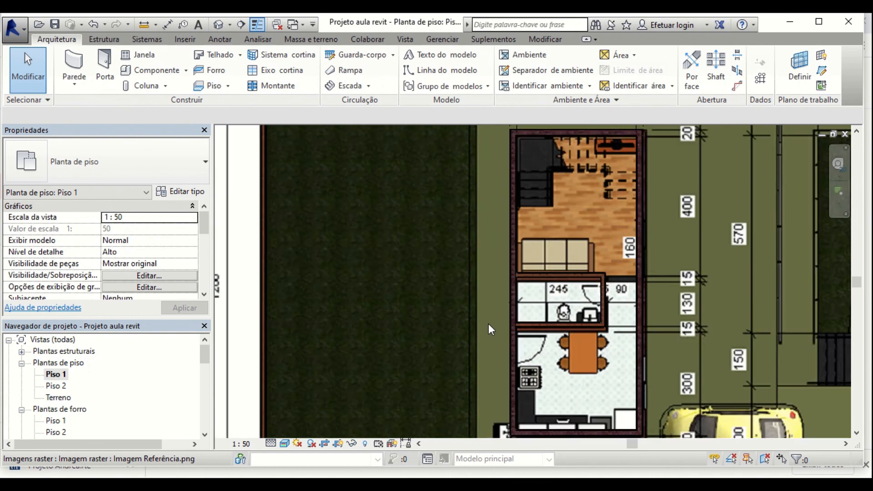
Move the reference floor plan image to the right, clear of the drawn house walls.
scroll(489, 324, "down", 3)
scroll(472, 341, "up", 1)
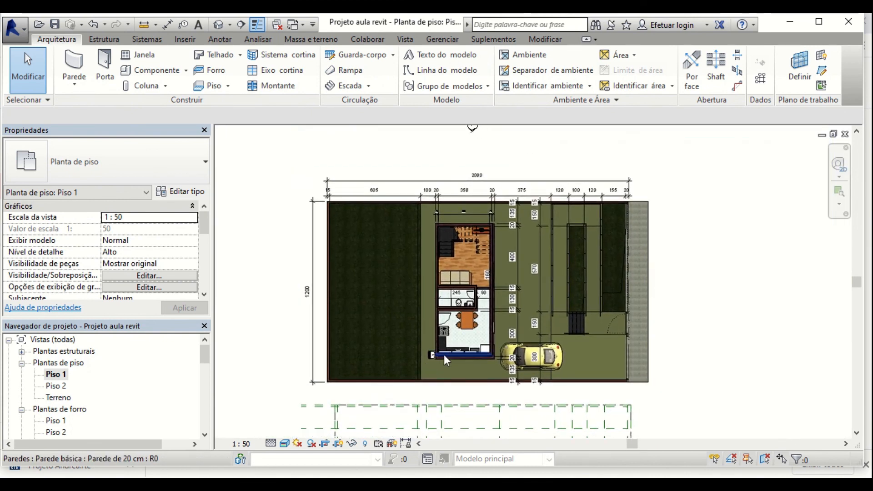
scroll(446, 355, "up", 2)
scroll(414, 366, "down", 1)
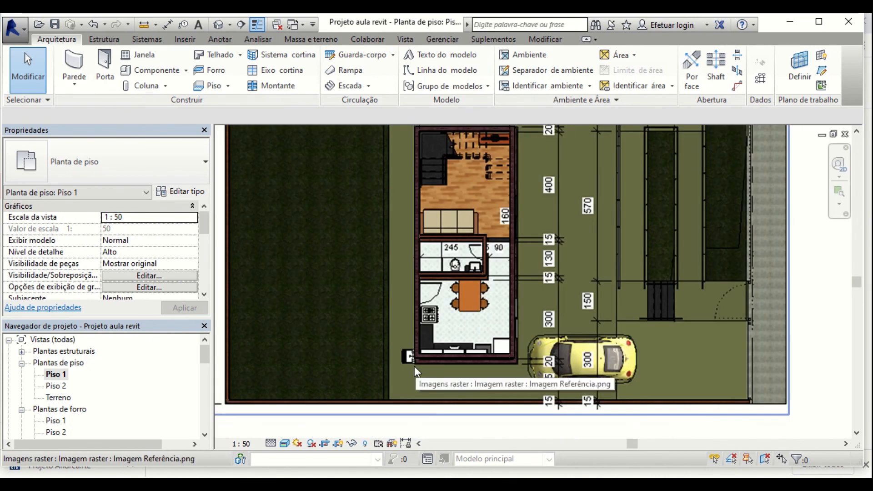
left_click(369, 383)
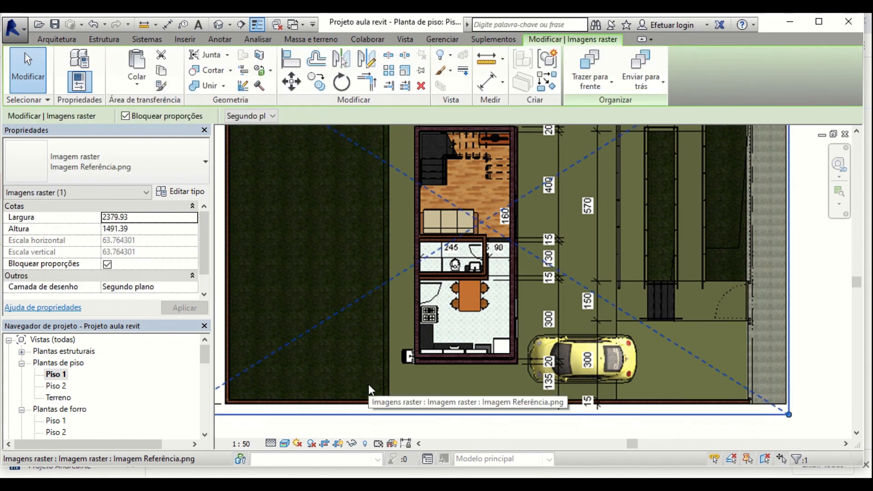
scroll(369, 384, "down", 2)
left_click_drag(358, 373, 671, 381)
middle_click_drag(485, 350, 431, 307)
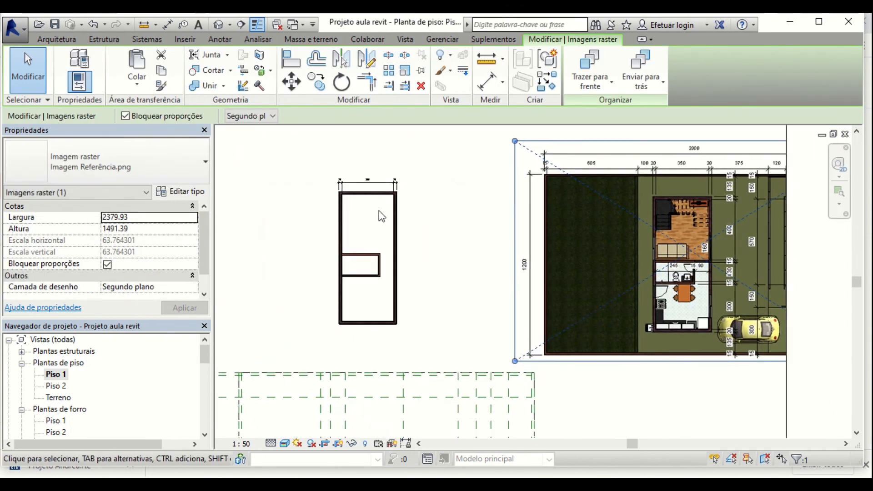
left_click(368, 180)
key("Escape")
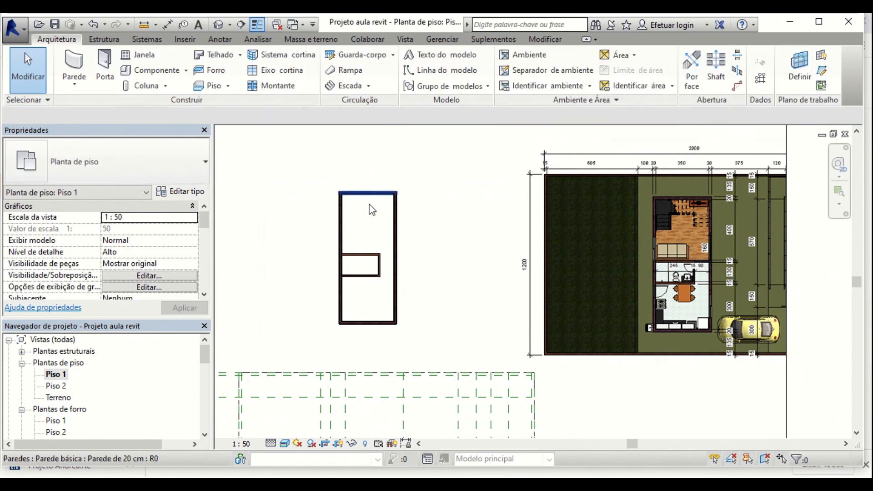
Copy the horizontal reference plane just inside the lot's lower boundary 135 cm upward, matching the setback on the reference plan.
scroll(433, 230, "down", 2)
scroll(431, 363, "up", 4)
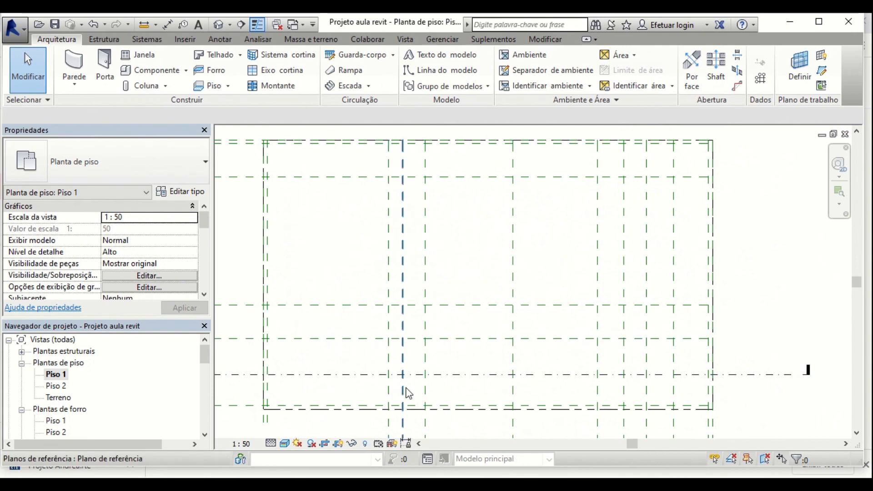
scroll(385, 366, "up", 3)
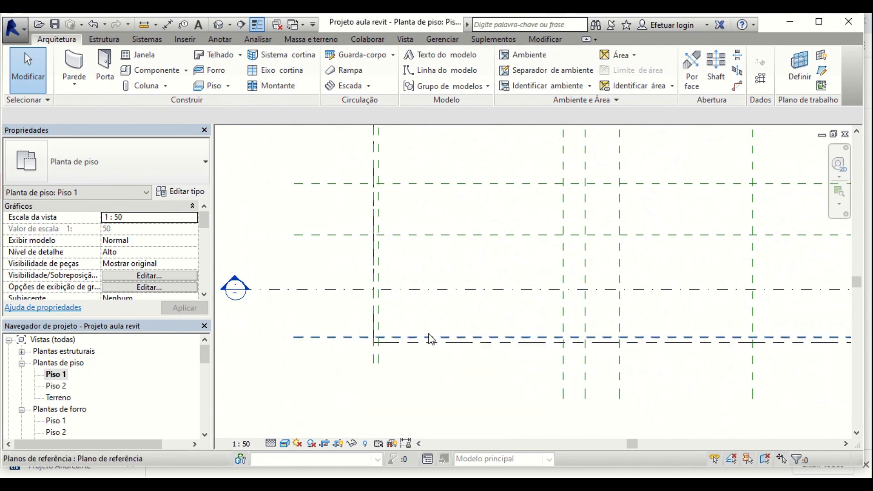
scroll(421, 323, "down", 3)
middle_click_drag(421, 323, 496, 476)
scroll(514, 372, "up", 5)
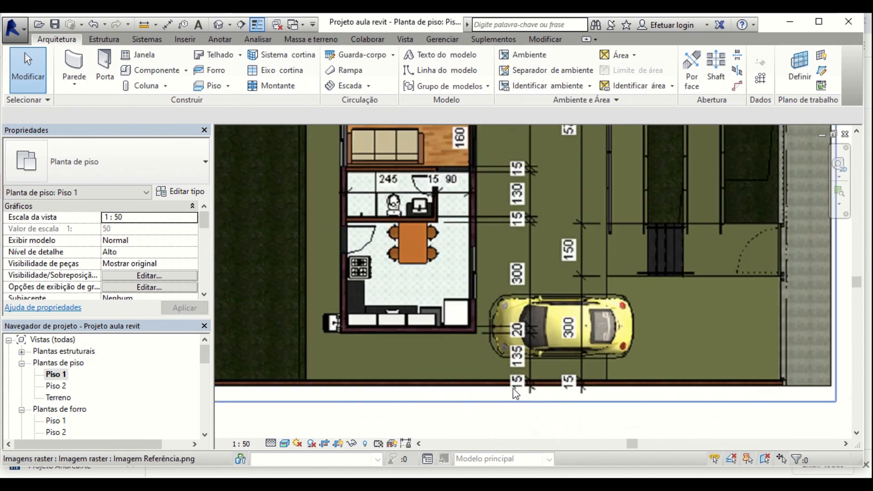
scroll(509, 337, "down", 4)
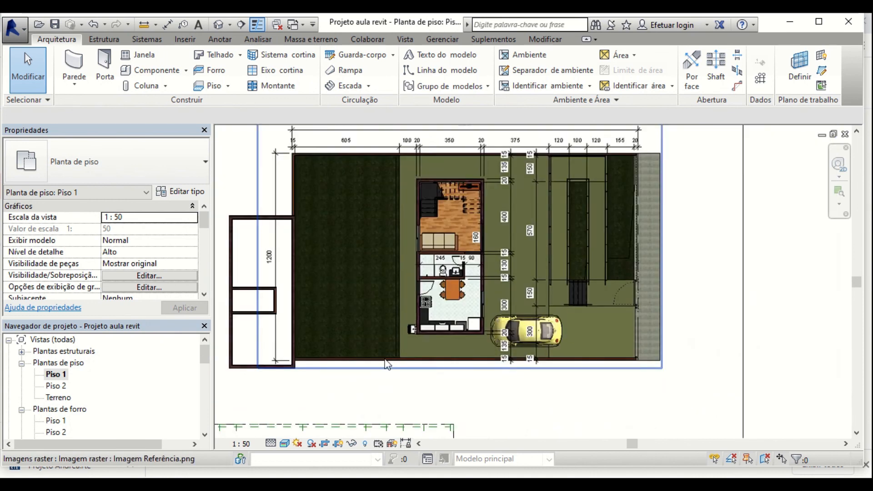
middle_click_drag(509, 338, 573, 167)
scroll(493, 292, "up", 4)
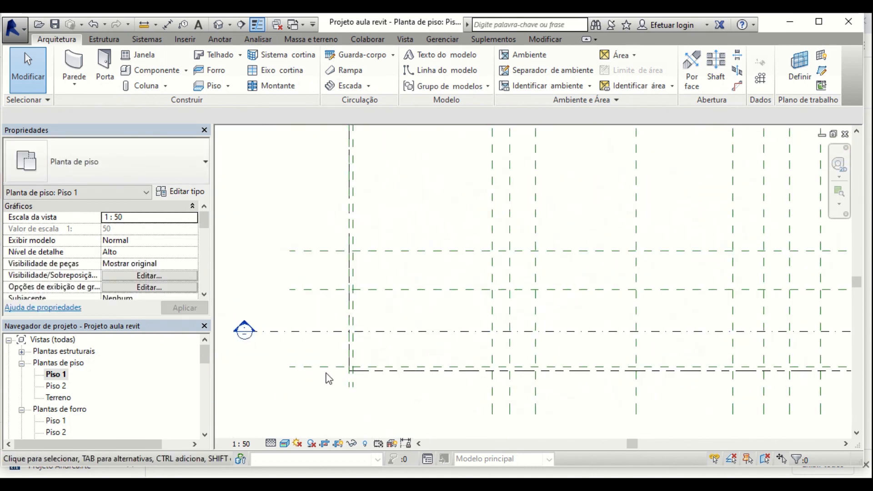
left_click(323, 367)
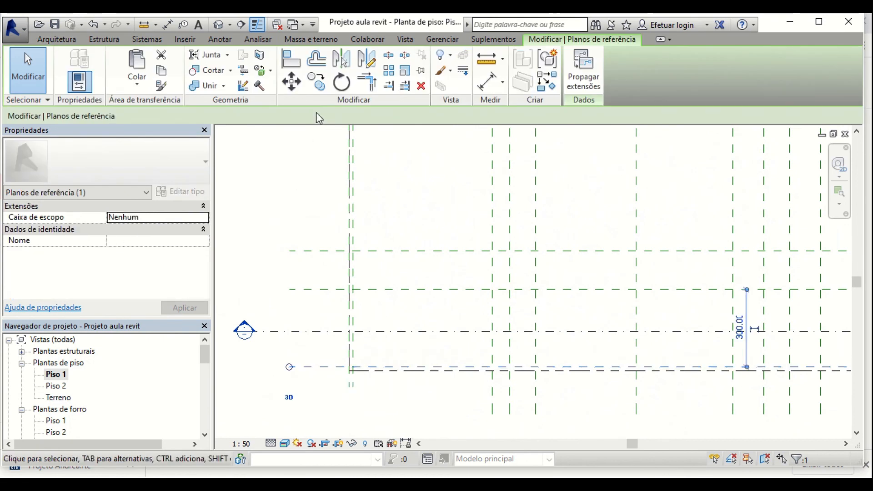
left_click(317, 82)
left_click(290, 366)
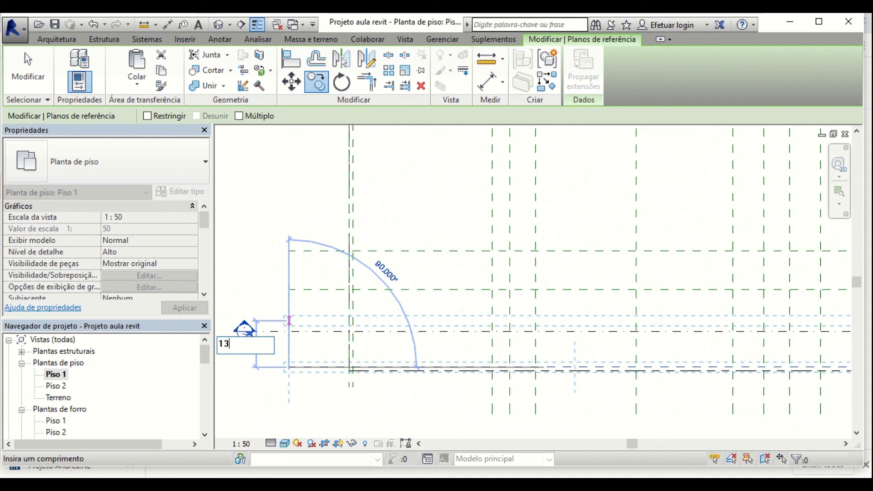
key("Return")
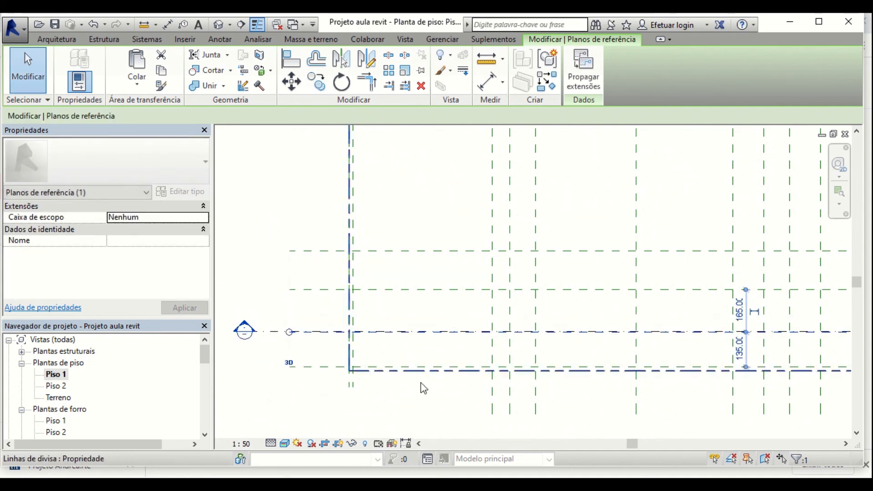
Move the horizontal section line slightly upward, off the copied reference plane above the lot's lower boundary.
scroll(647, 331, "up", 4)
scroll(623, 333, "down", 2)
scroll(589, 340, "down", 2)
scroll(283, 351, "up", 4)
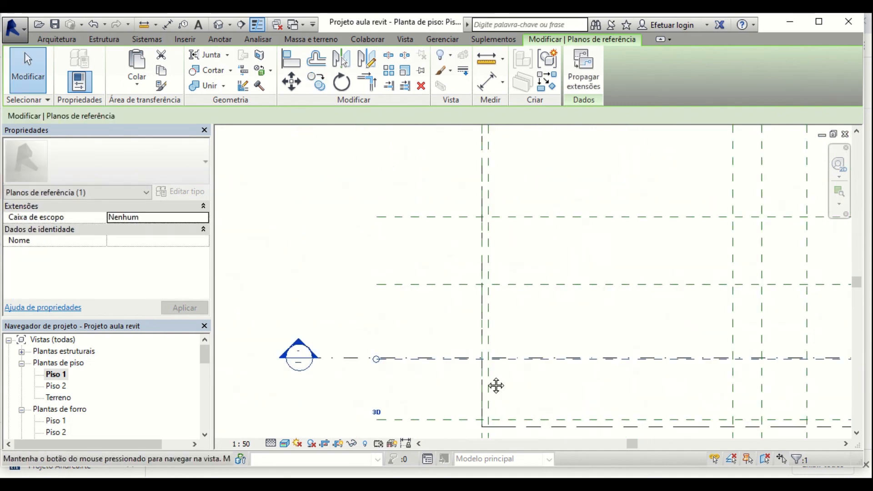
left_click(369, 369)
left_click_drag(364, 360, 377, 306)
scroll(550, 382, "down", 2)
middle_click_drag(553, 378, 241, 313)
middle_click_drag(524, 343, 390, 341)
scroll(480, 380, "down", 3)
middle_click_drag(514, 373, 435, 386)
scroll(493, 371, "down", 2)
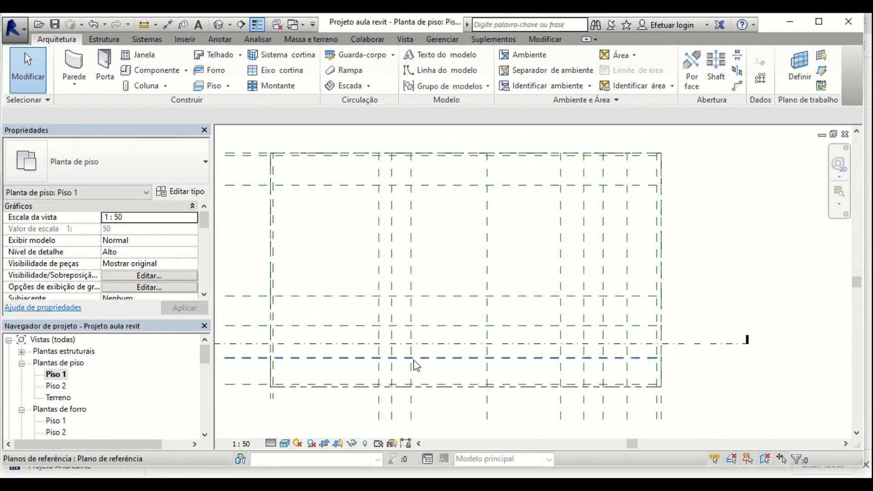
scroll(414, 362, "up", 3)
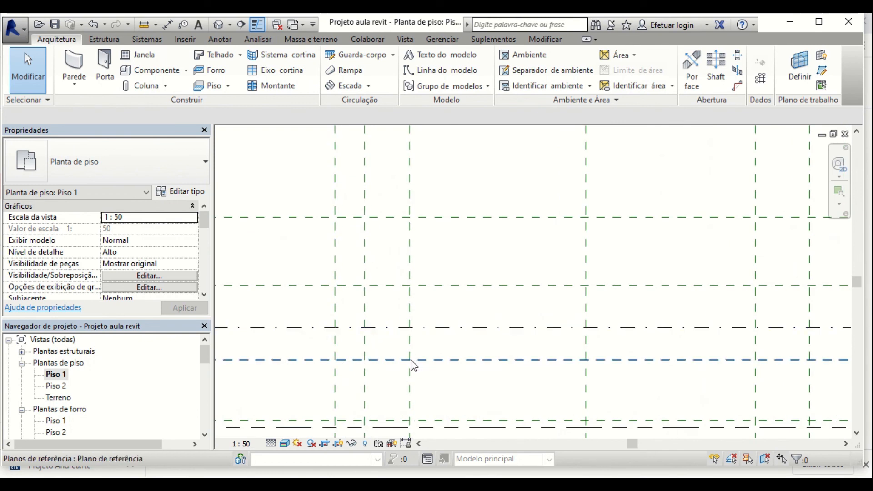
Move all seven house walls from their lower-left outer corner to the intersection of the 135 cm setback plane and the house's left-side reference plane.
scroll(413, 364, "down", 6)
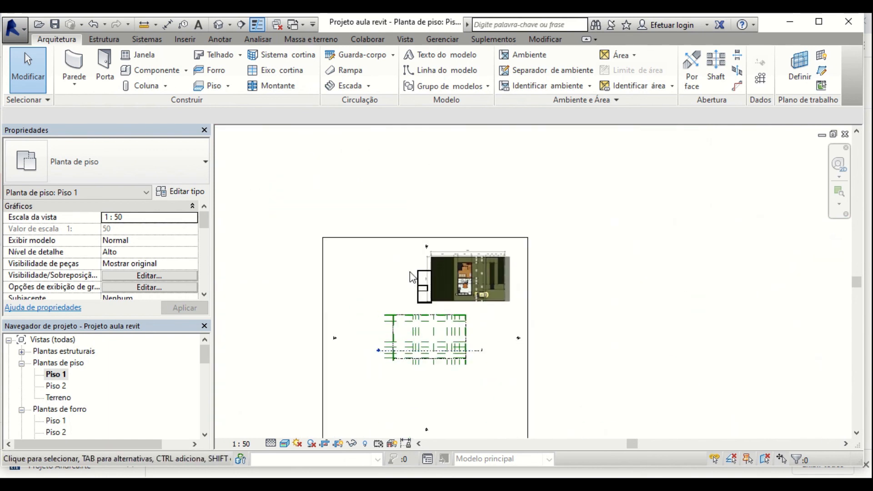
scroll(412, 277, "up", 3)
left_click(534, 255)
scroll(420, 278, "up", 1)
left_click_drag(384, 255, 473, 347)
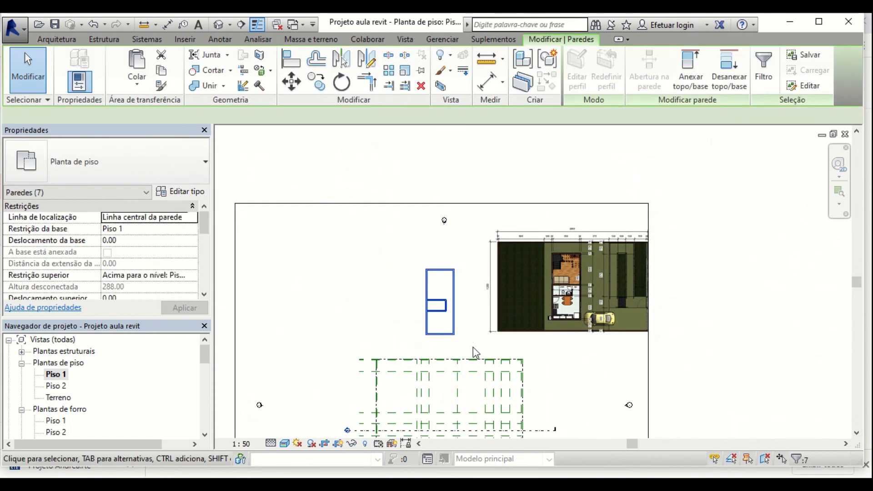
left_click(295, 85)
scroll(416, 326, "up", 5)
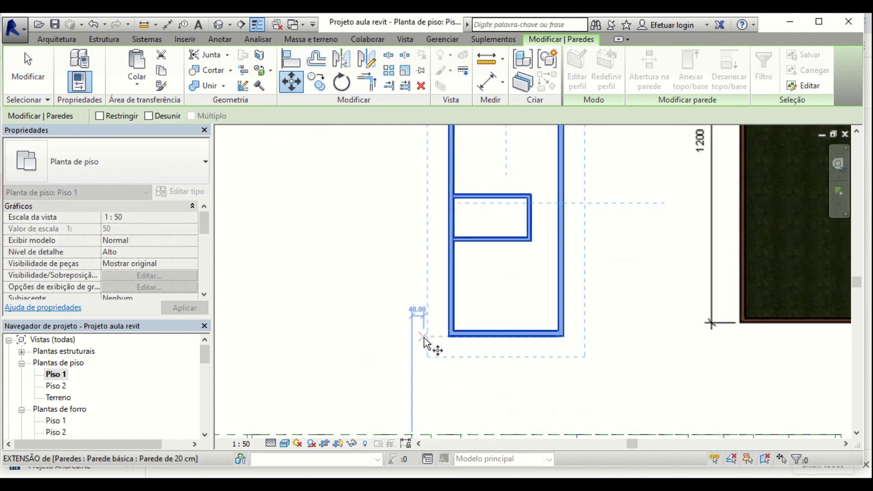
scroll(441, 350, "up", 3)
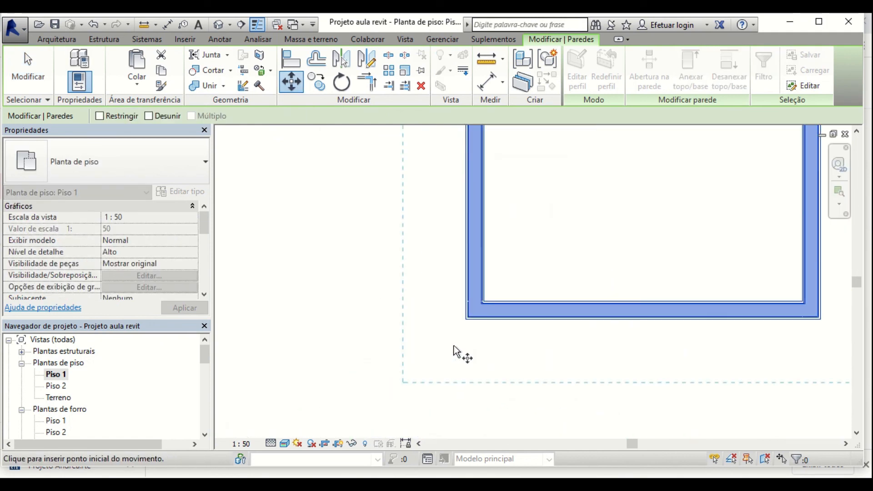
left_click(466, 320)
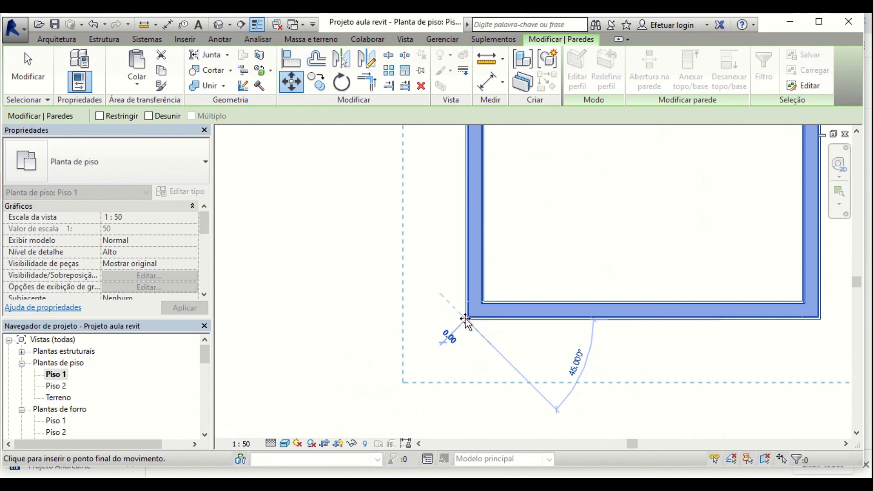
scroll(444, 359, "down", 5)
middle_click_drag(473, 261, 487, 132)
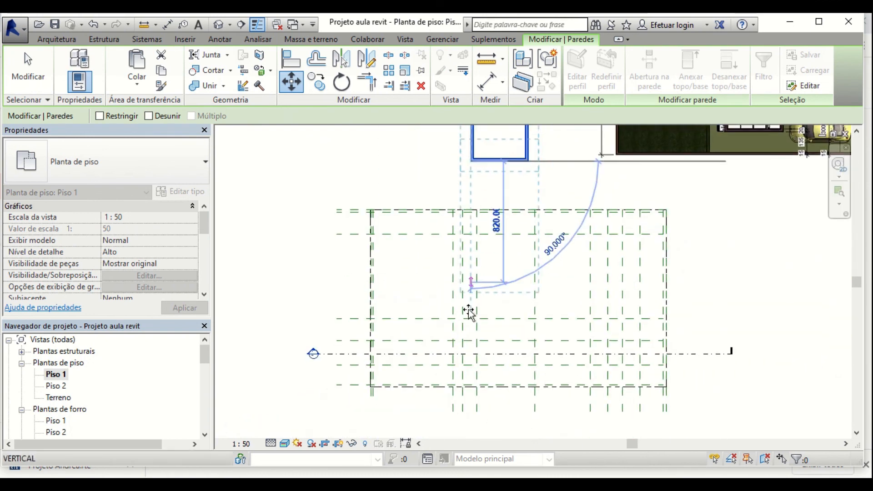
middle_click_drag(392, 399, 347, 391)
scroll(430, 383, "up", 2)
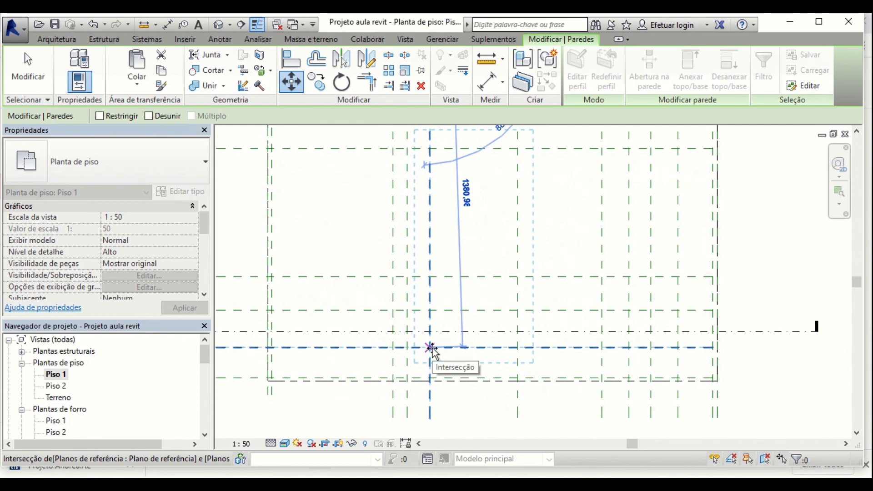
left_click(431, 349)
Check the moved house walls against the lot's reference planes and clear the selection.
scroll(444, 352, "down", 1)
middle_click_drag(480, 369, 443, 368)
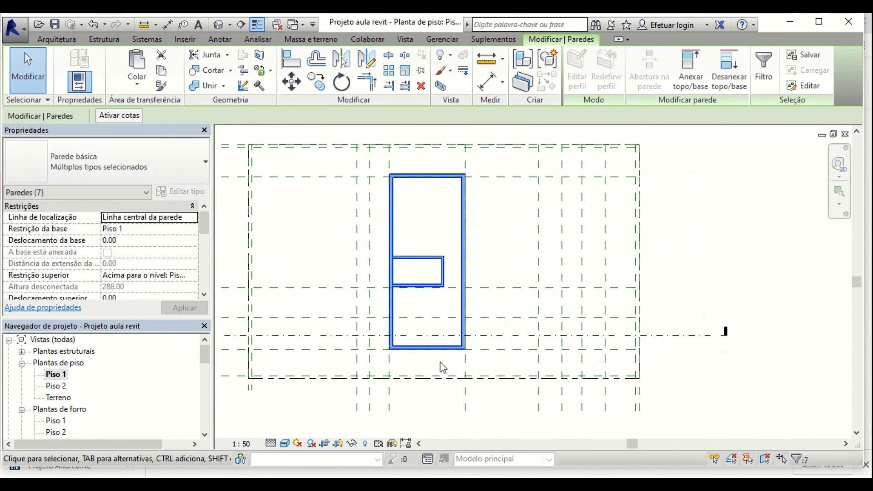
scroll(434, 355, "up", 5)
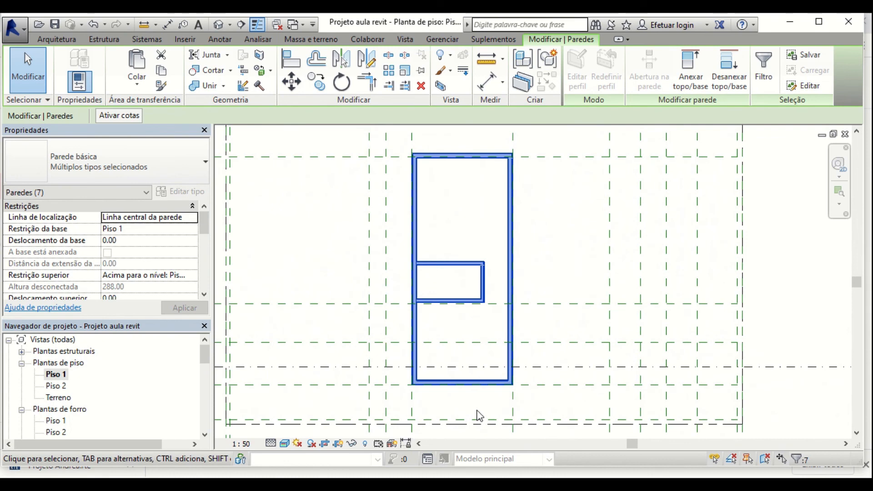
left_click(476, 409)
scroll(482, 411, "down", 3)
middle_click_drag(436, 410, 411, 397)
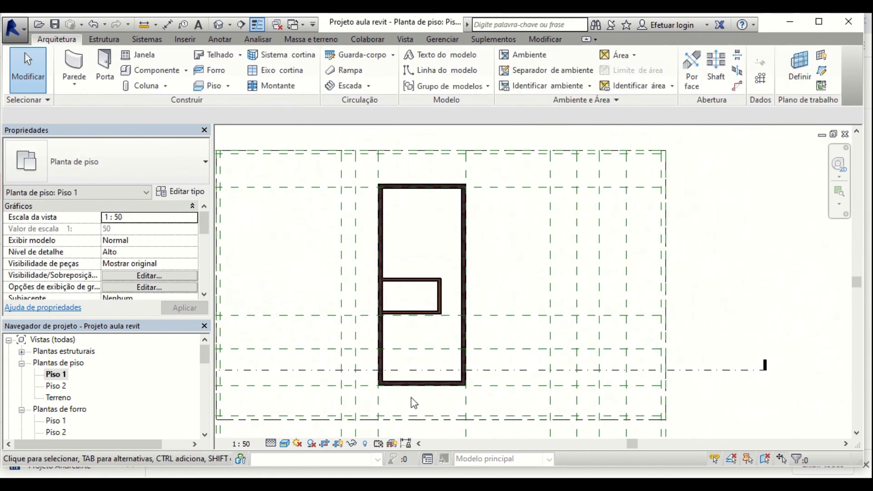